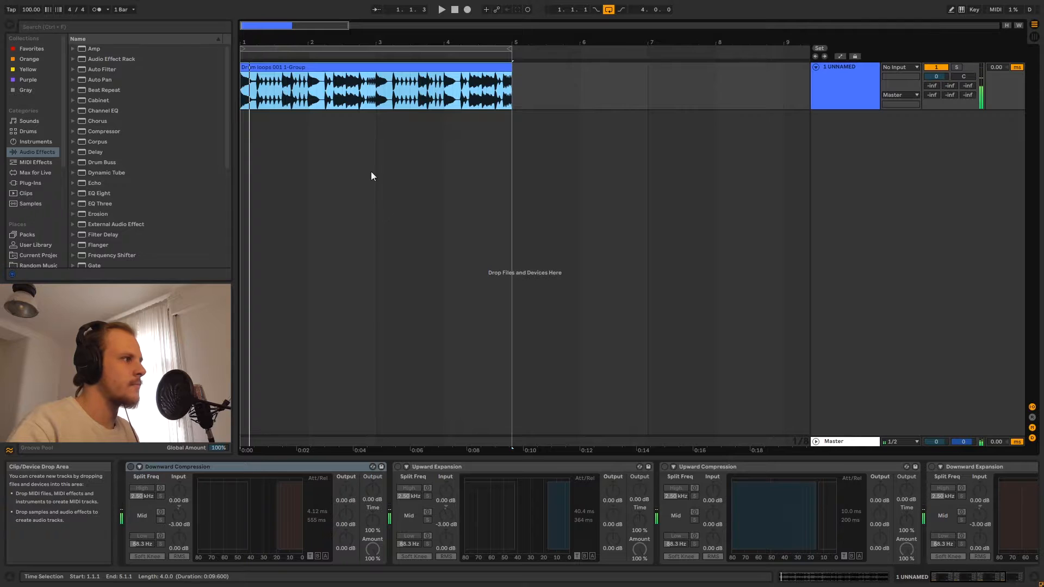
Examine the track's four dynamics devices: Downward Compression, Upward Expansion, Upward Compression and Downward Expansion.
click(243, 93)
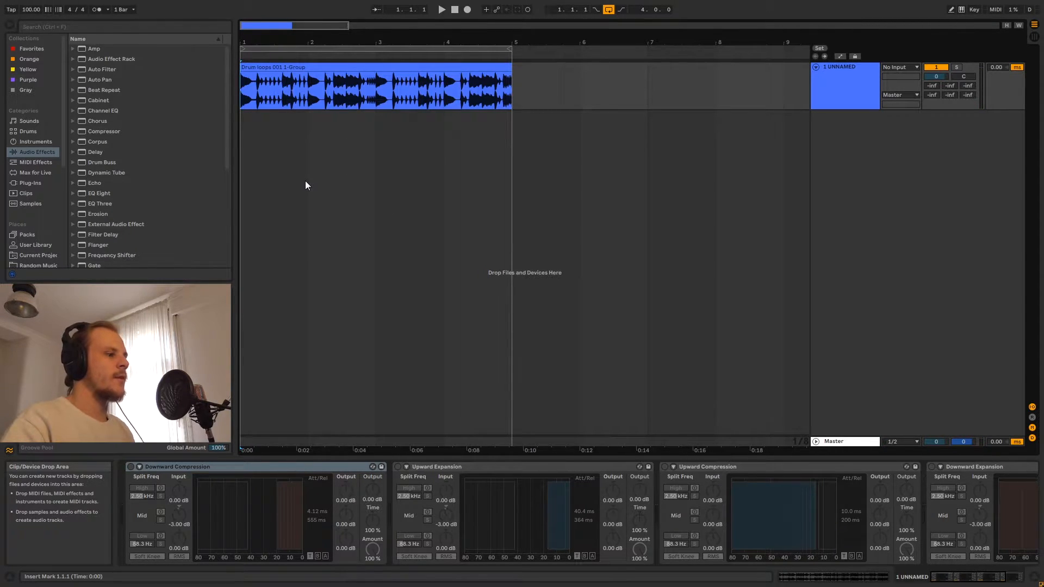
mouse_move(941, 579)
mouse_down()
mouse_move(960, 579)
mouse_move(938, 580)
mouse_up()
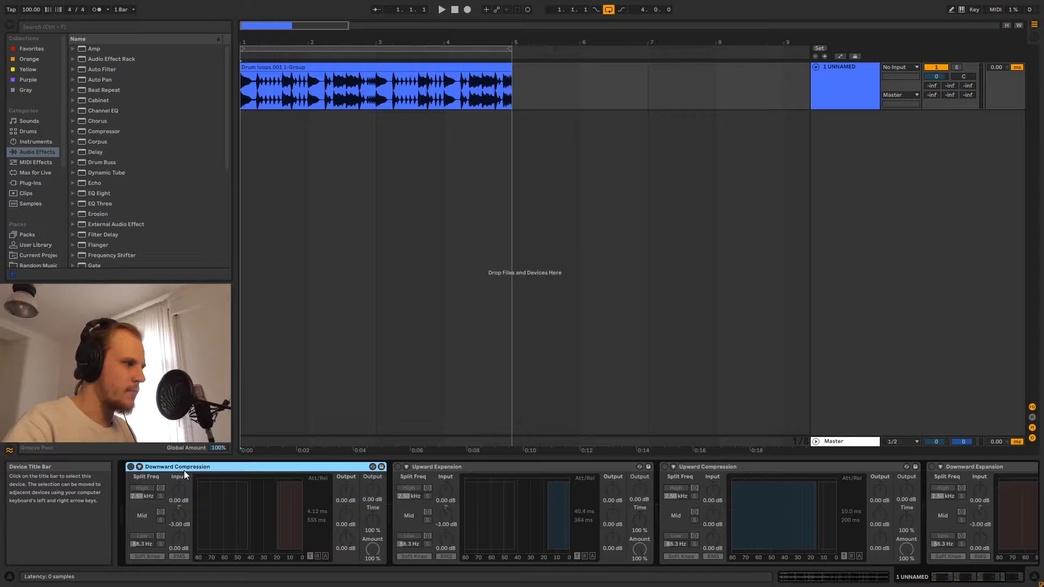
click(465, 468)
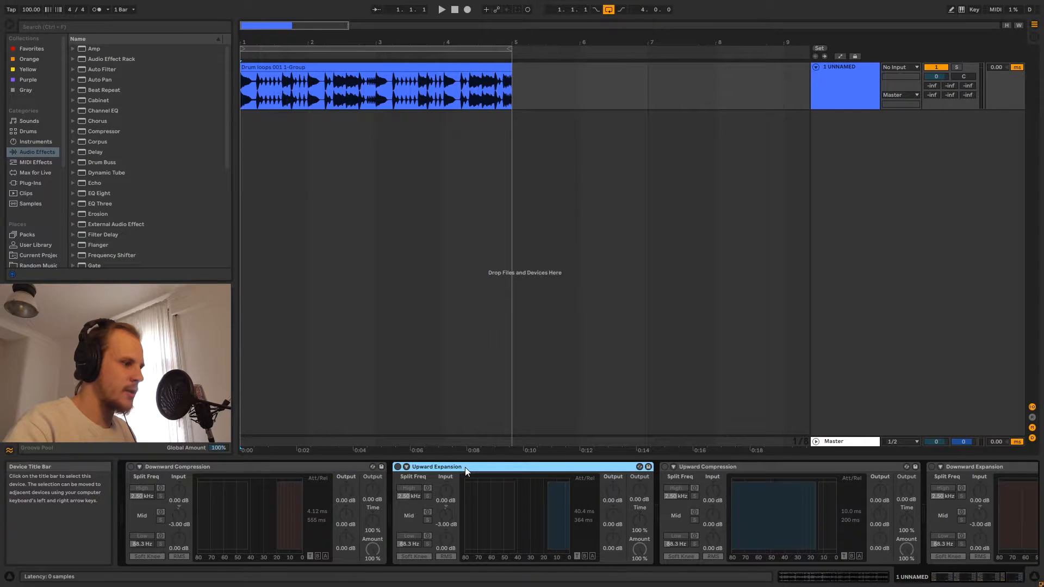
click(323, 469)
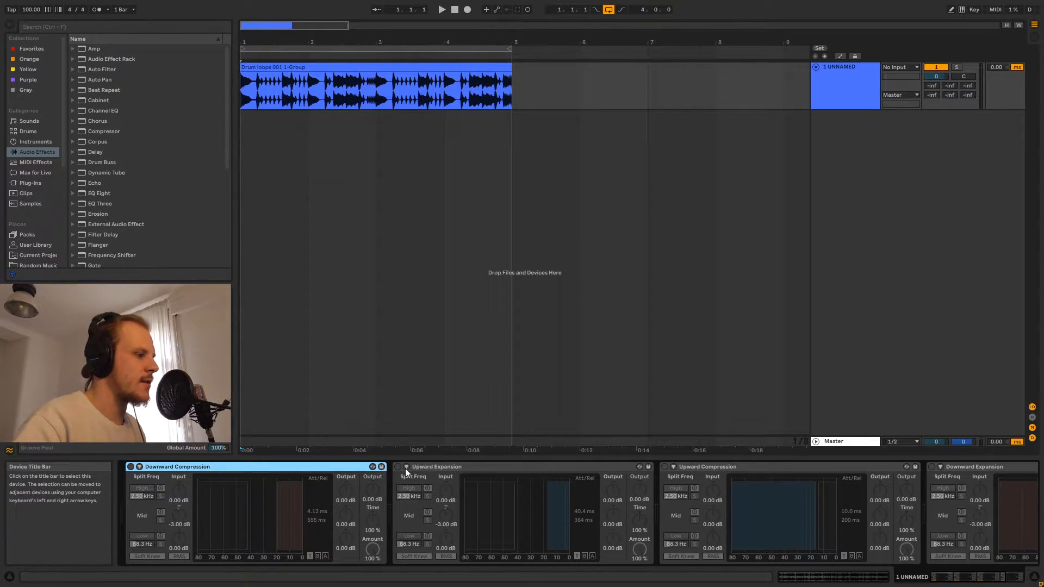
click(425, 468)
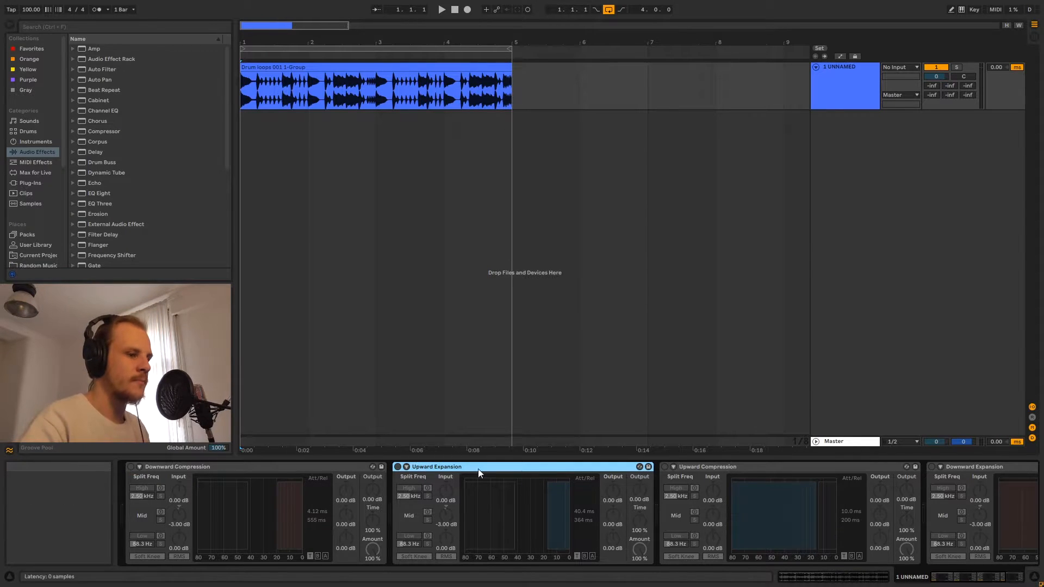
drag(952, 576, 976, 578)
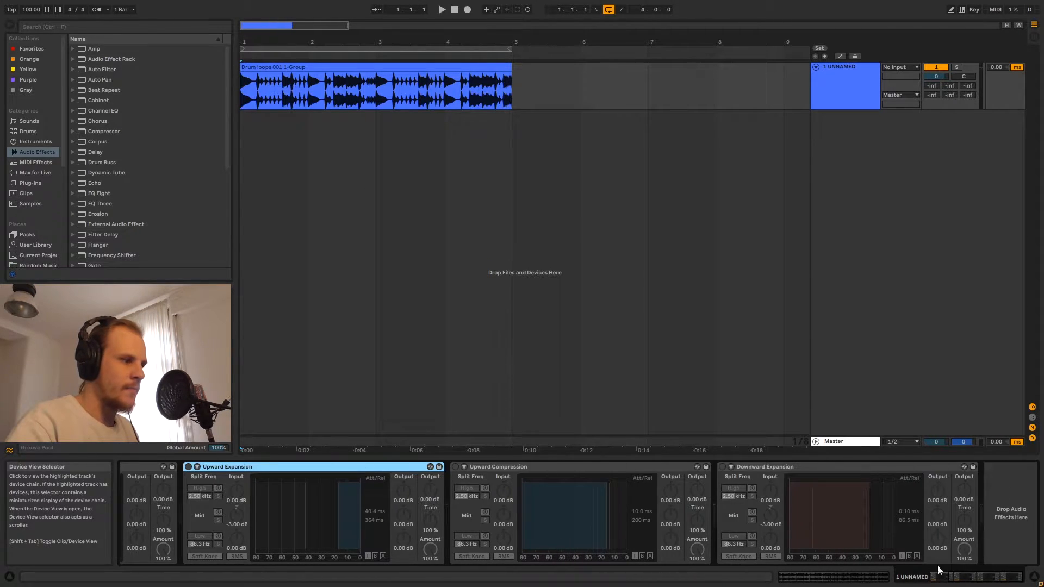
click(530, 467)
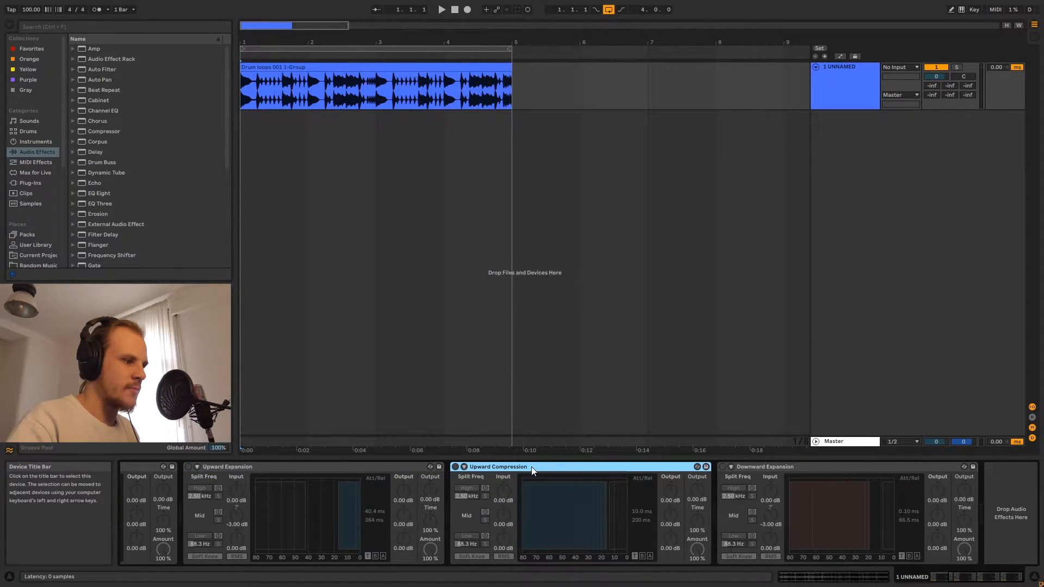
click(778, 466)
click(977, 578)
drag(975, 576, 972, 577)
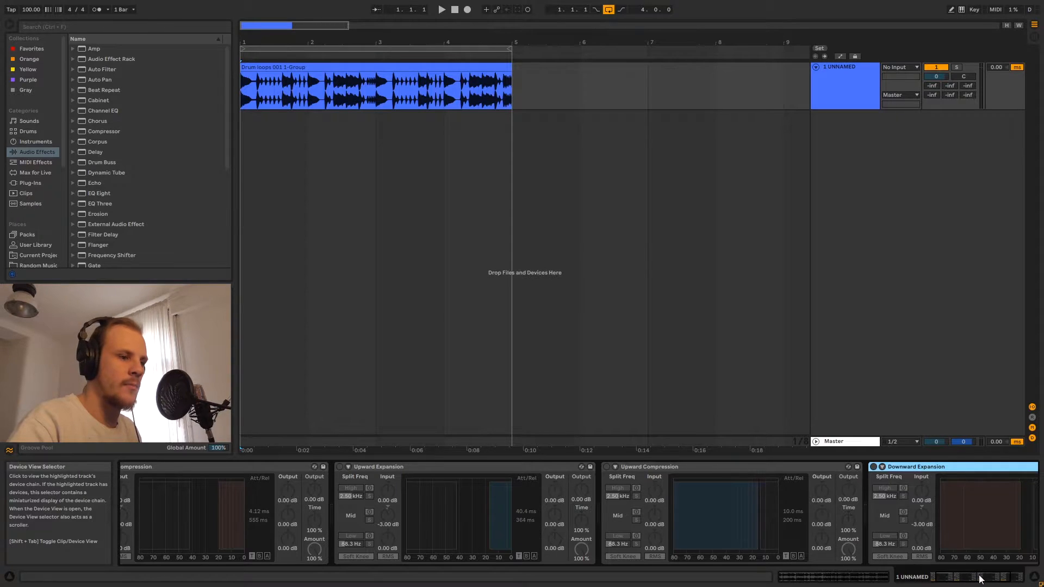
drag(976, 577, 958, 577)
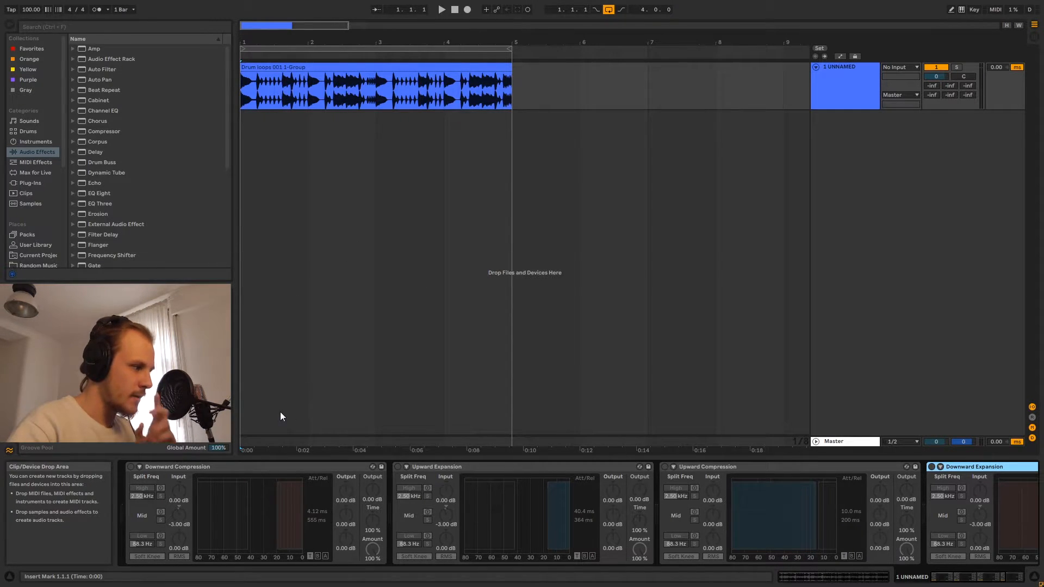
Activate the Downward Compression device and show its above-threshold level and ratio settings for the mid band.
click(131, 466)
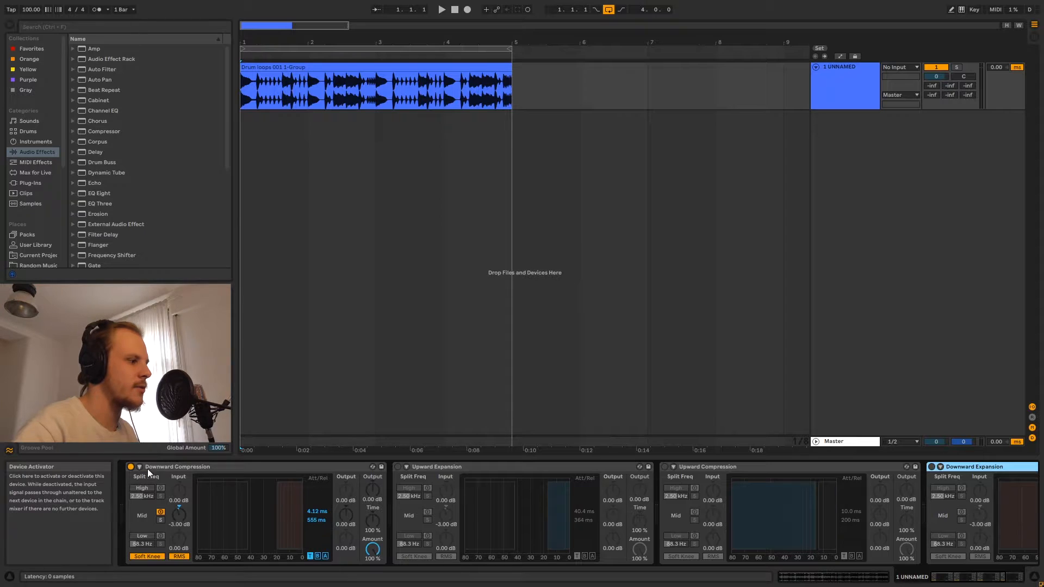
click(220, 467)
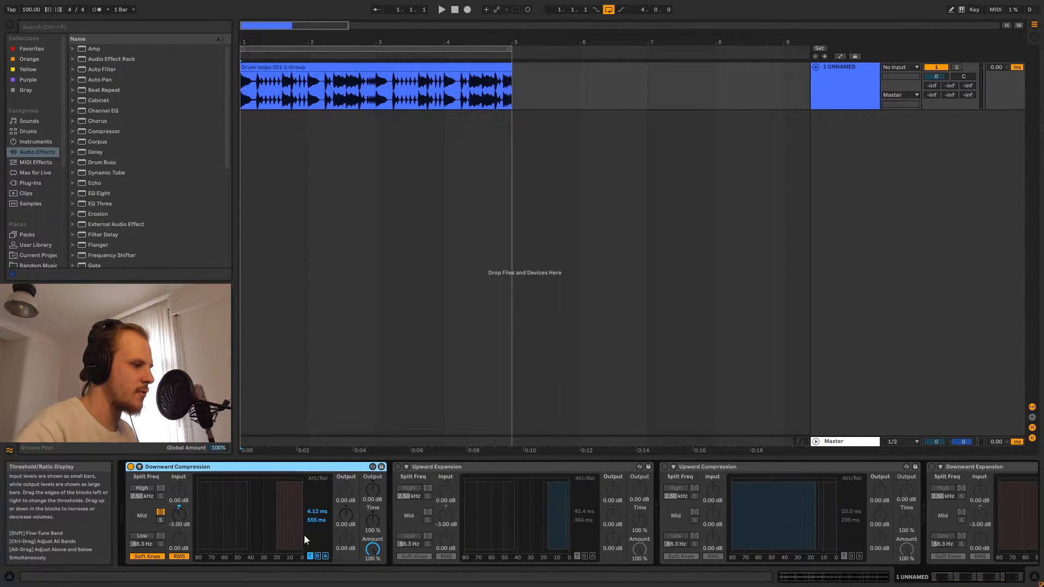
click(317, 556)
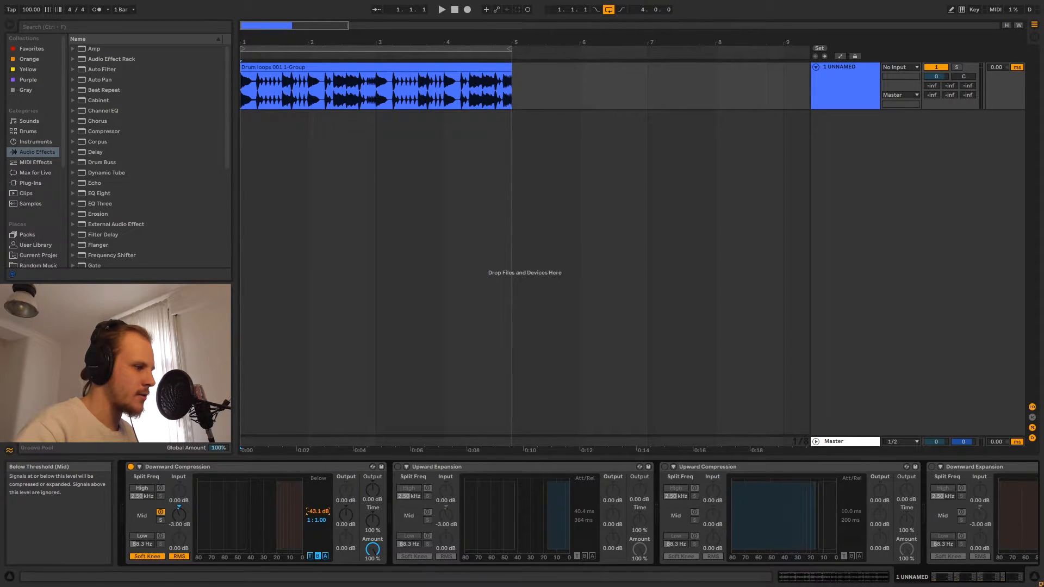
click(325, 556)
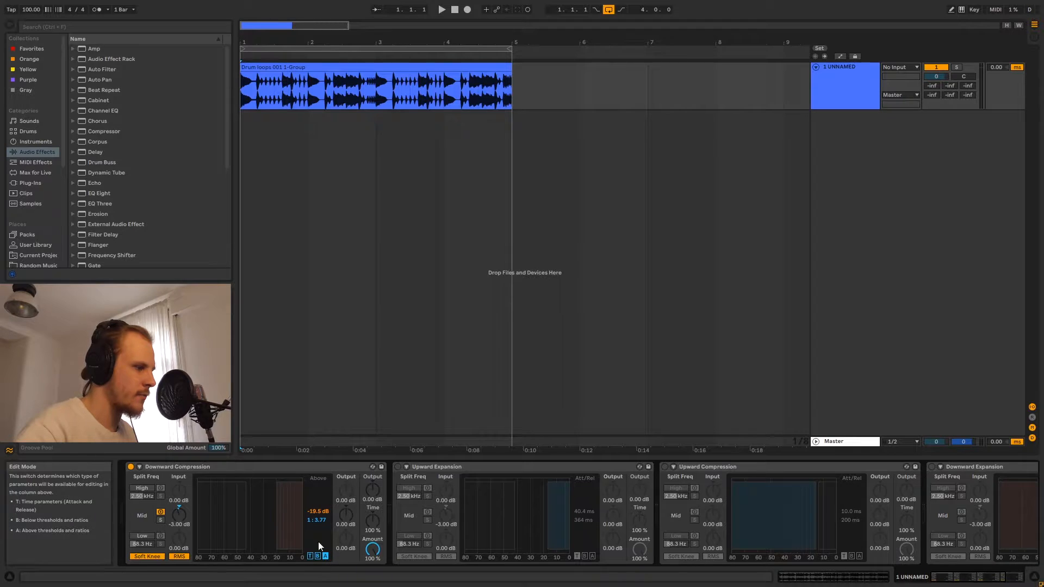
click(317, 513)
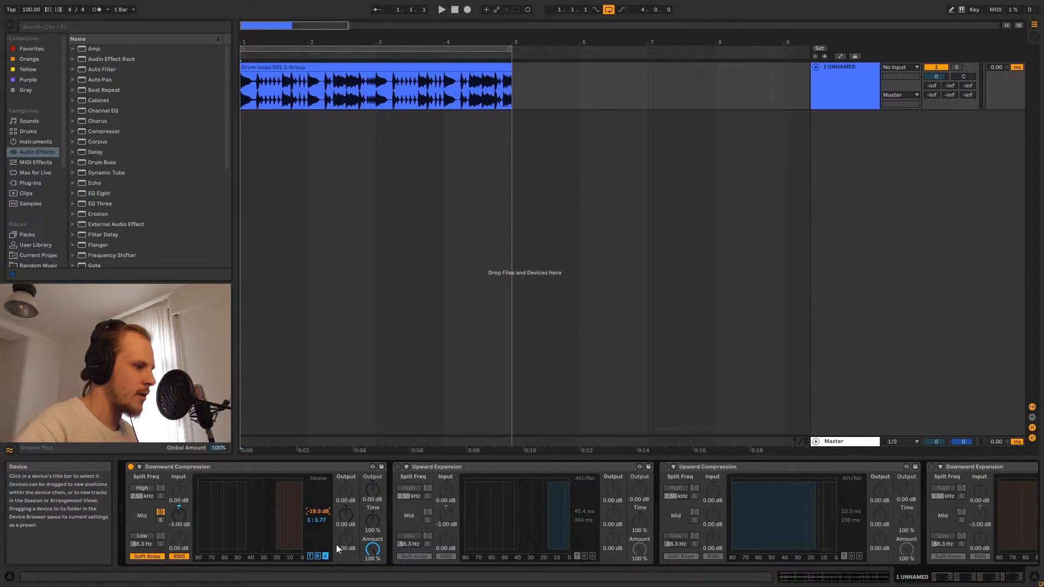
click(273, 524)
click(319, 521)
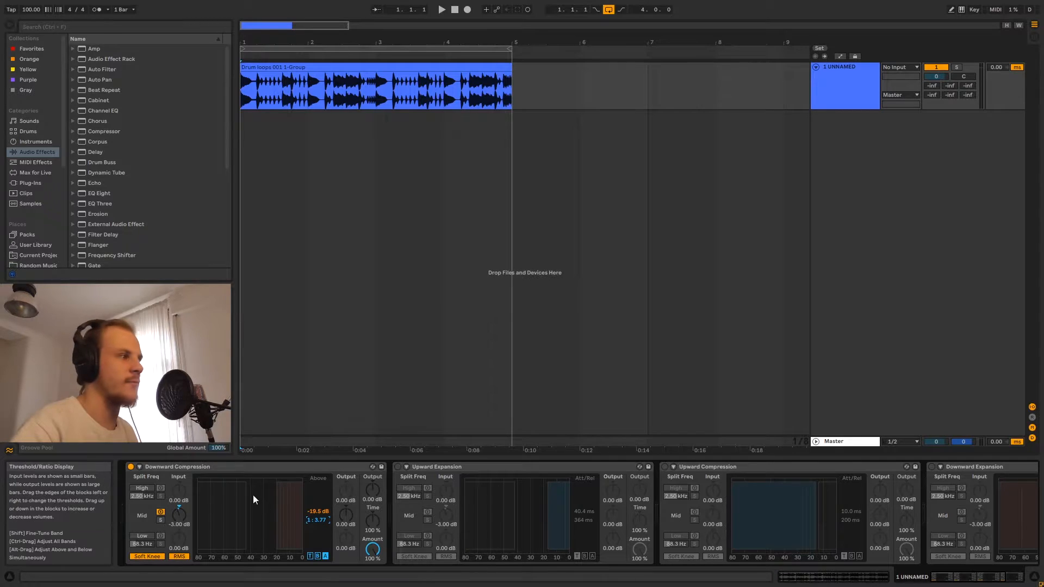
click(211, 468)
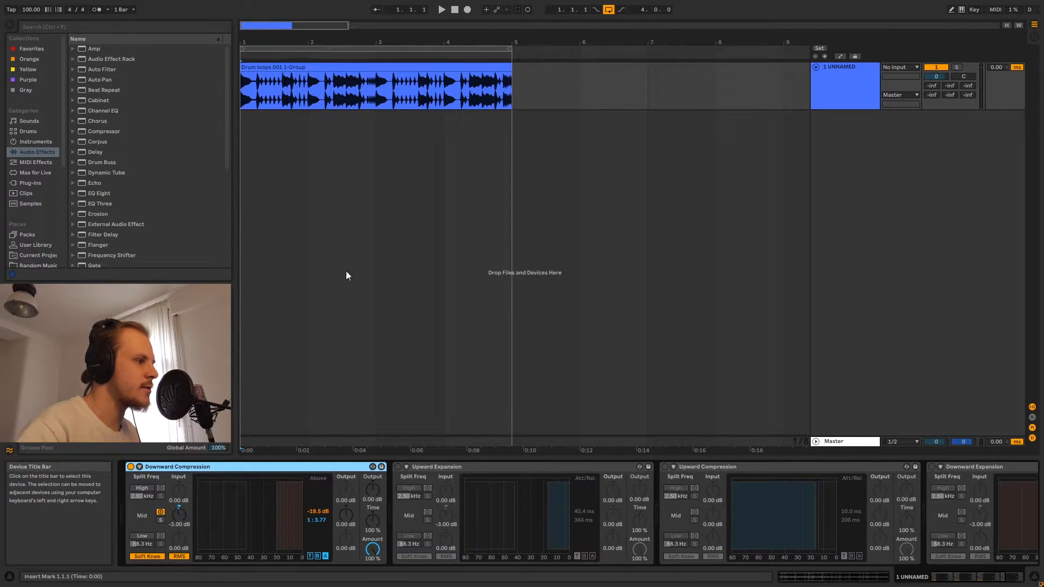
click(318, 521)
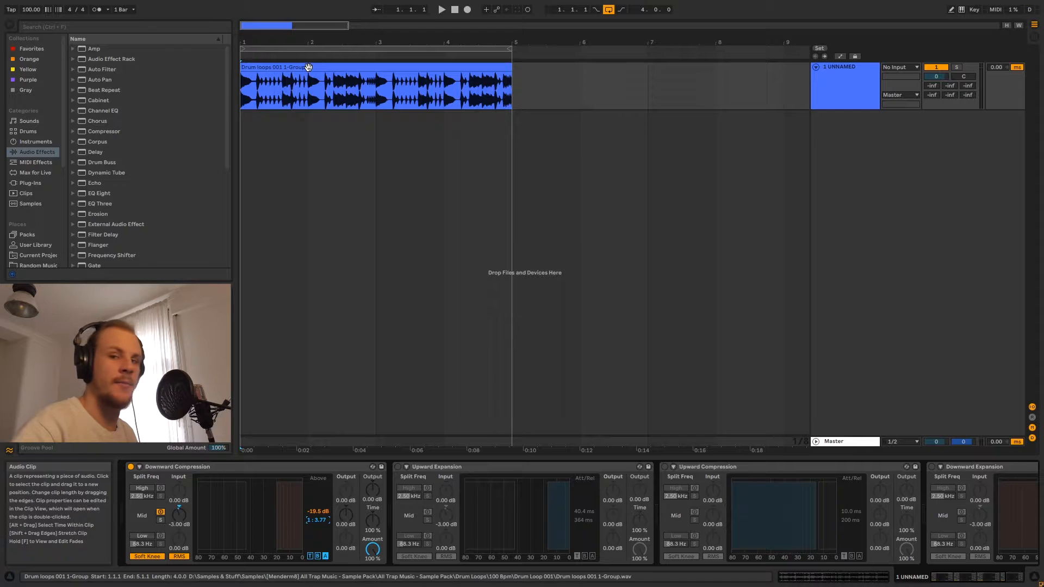
Audition the drum loop through the Downward Compression device and stop playback.
click(305, 98)
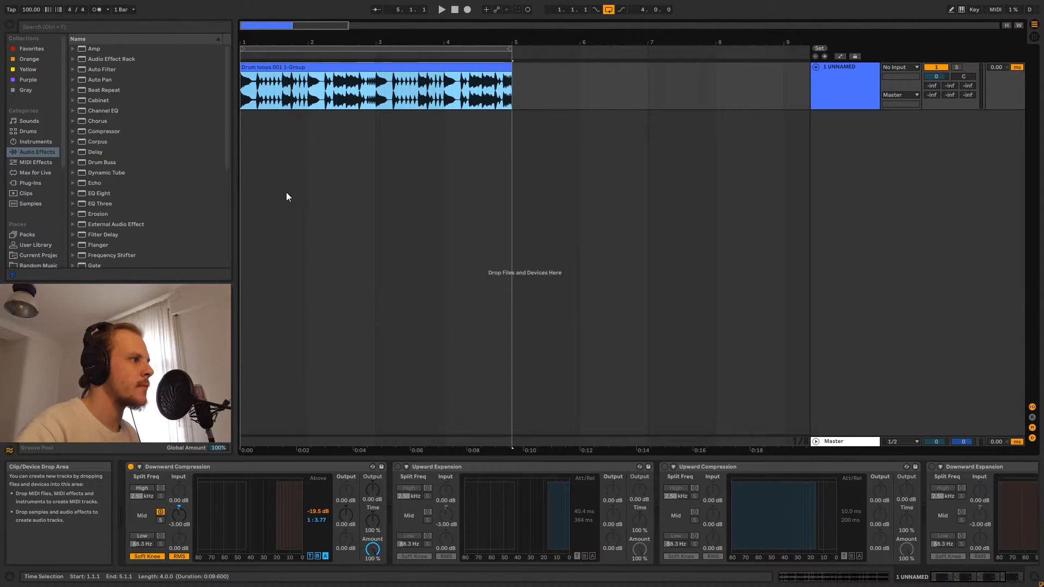
click(249, 468)
key(space)
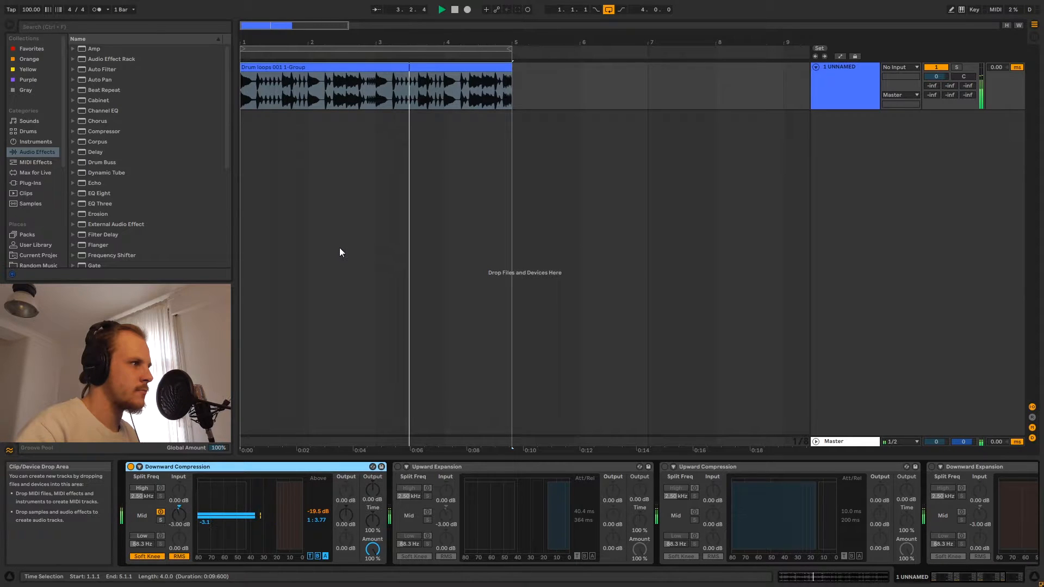
key(space)
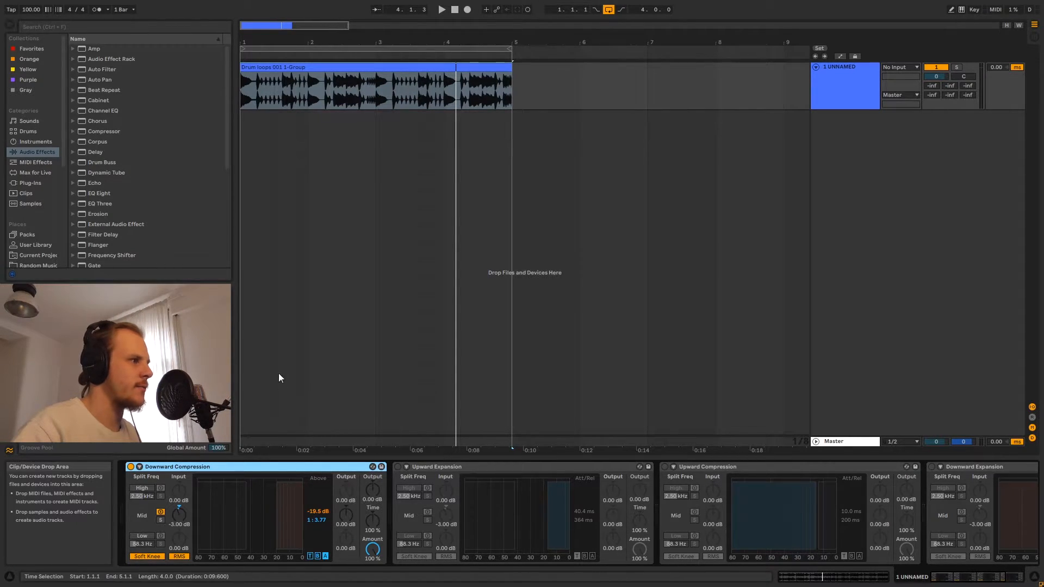
Switch from Downward Compression to the Upward Expansion device and set its mid-band above threshold to -16.9 dB.
click(130, 467)
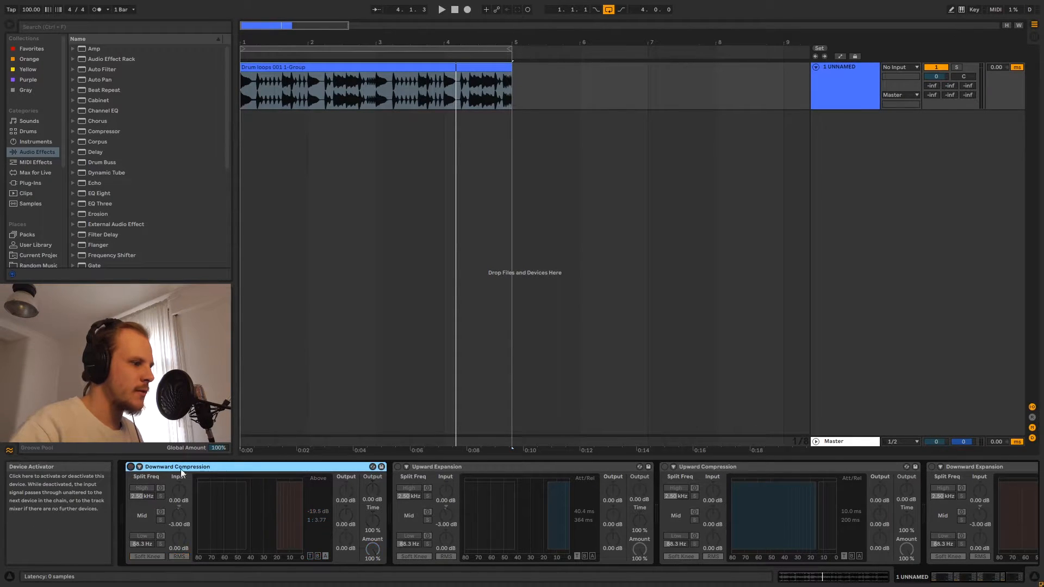
click(398, 467)
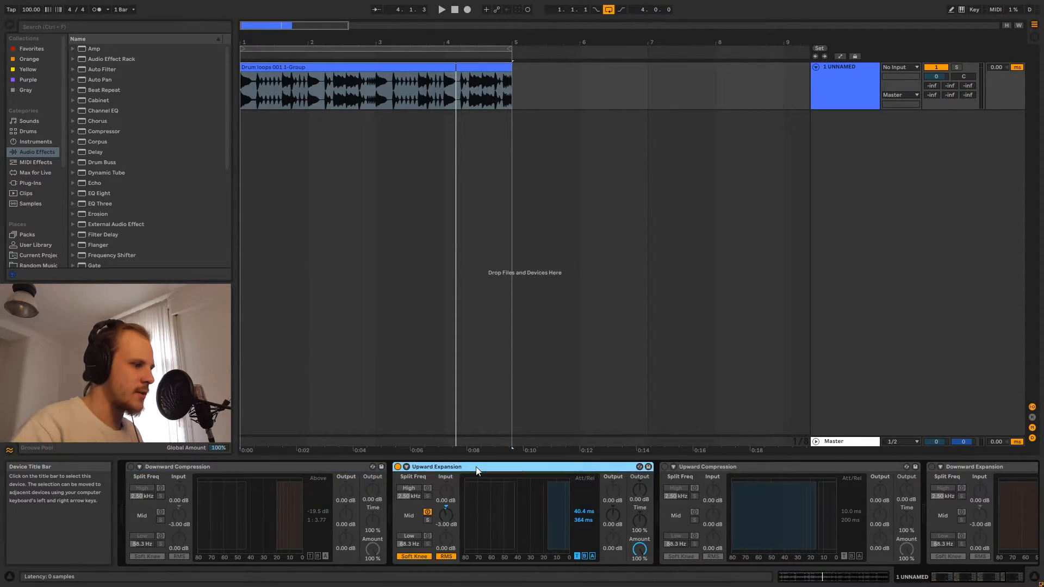
click(593, 556)
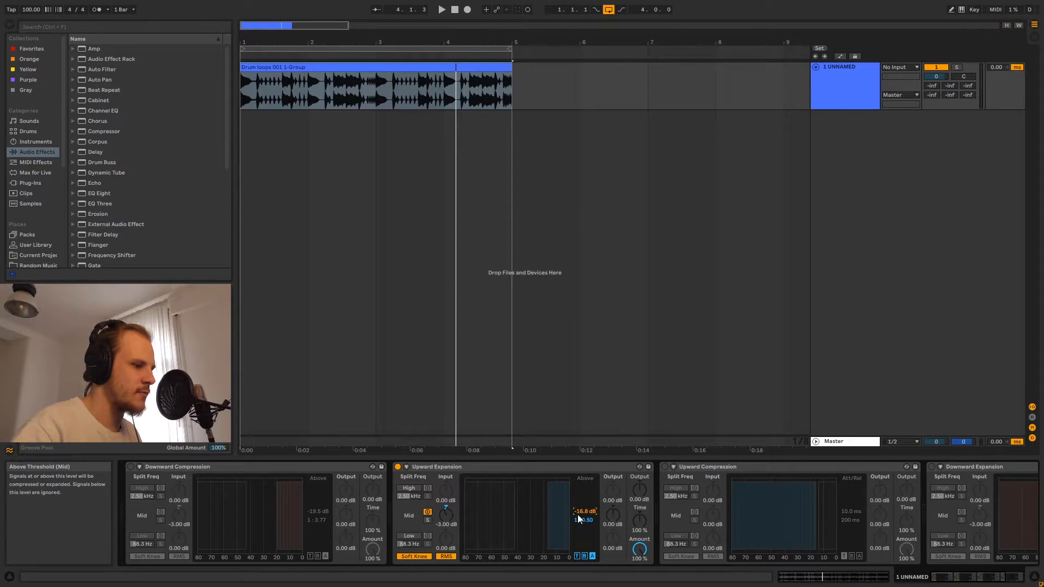
drag(584, 512, 584, 503)
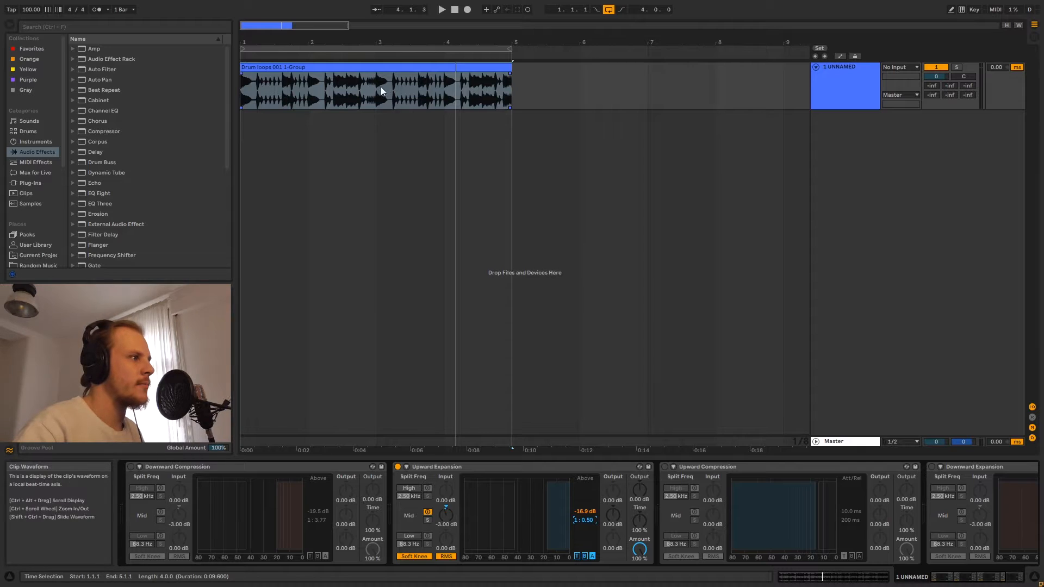
Audition the drum loop through the Upward Expansion device and stop playback.
click(292, 98)
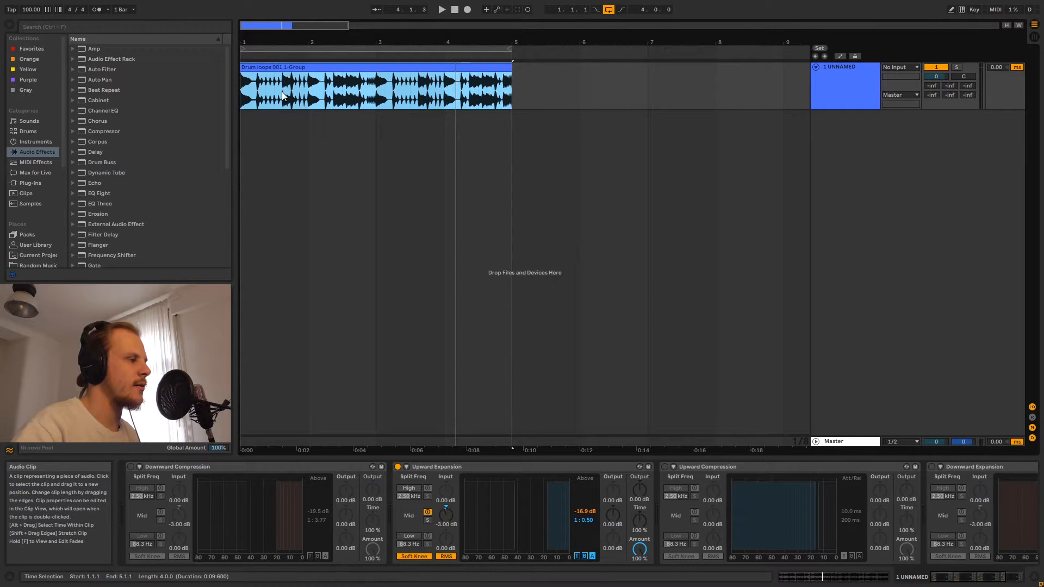
key(space)
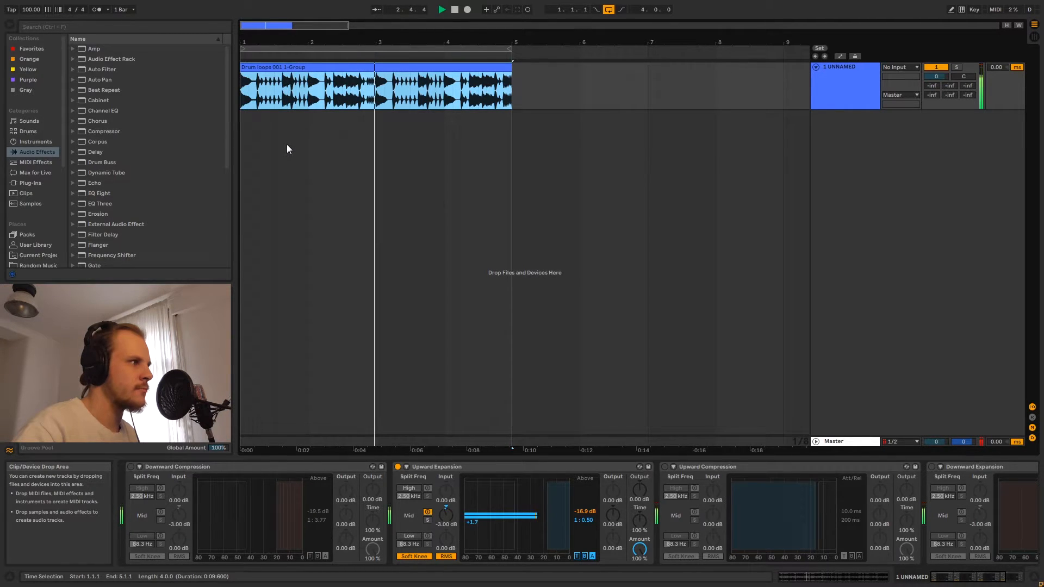
key(space)
click(496, 468)
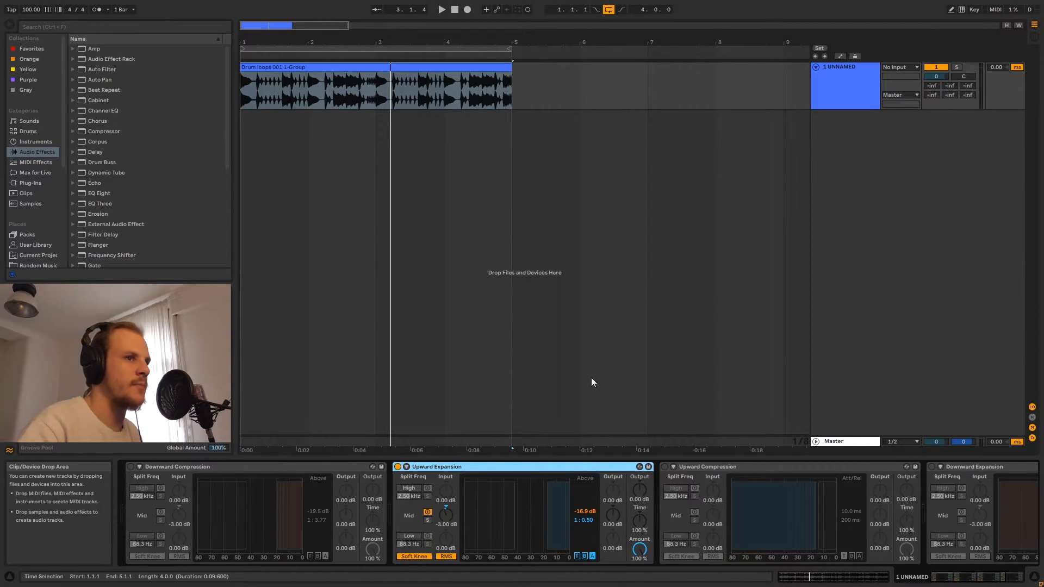
Switch from Upward Expansion to the Upward Compression device and show its below-threshold level and ratio settings.
click(399, 466)
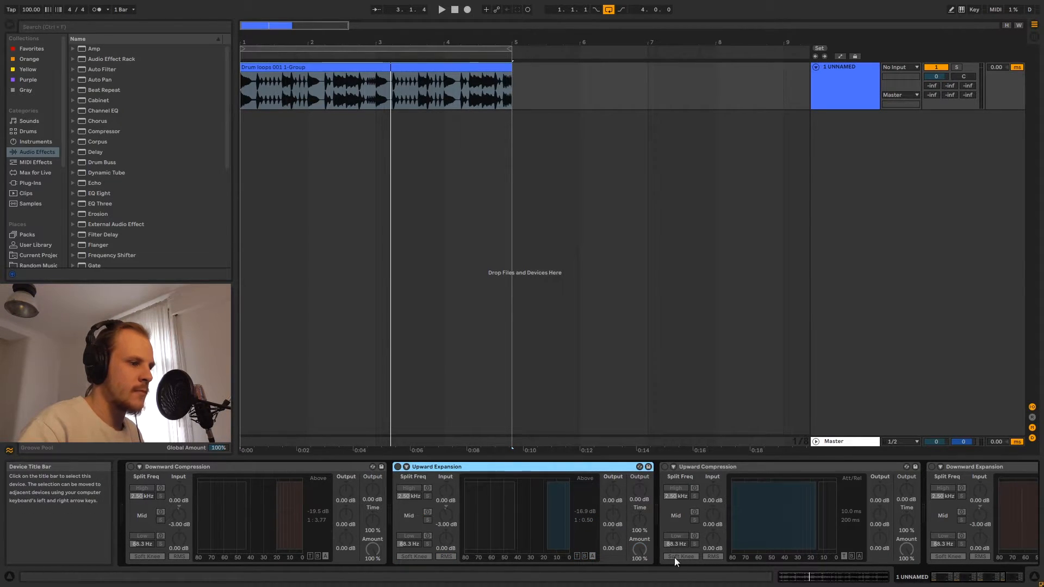
drag(953, 577, 970, 580)
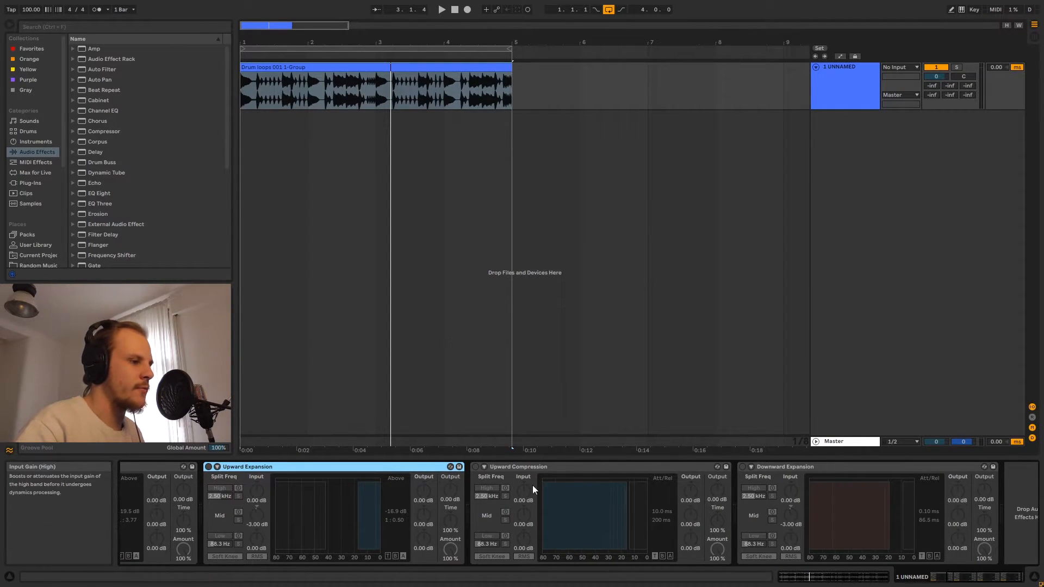
click(571, 467)
click(826, 466)
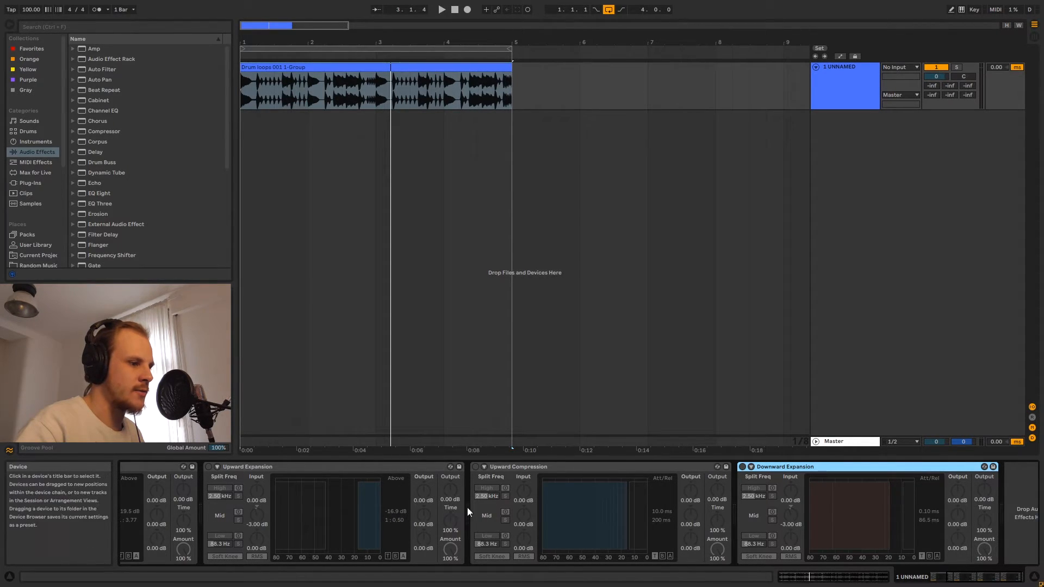
click(475, 467)
click(520, 468)
click(662, 556)
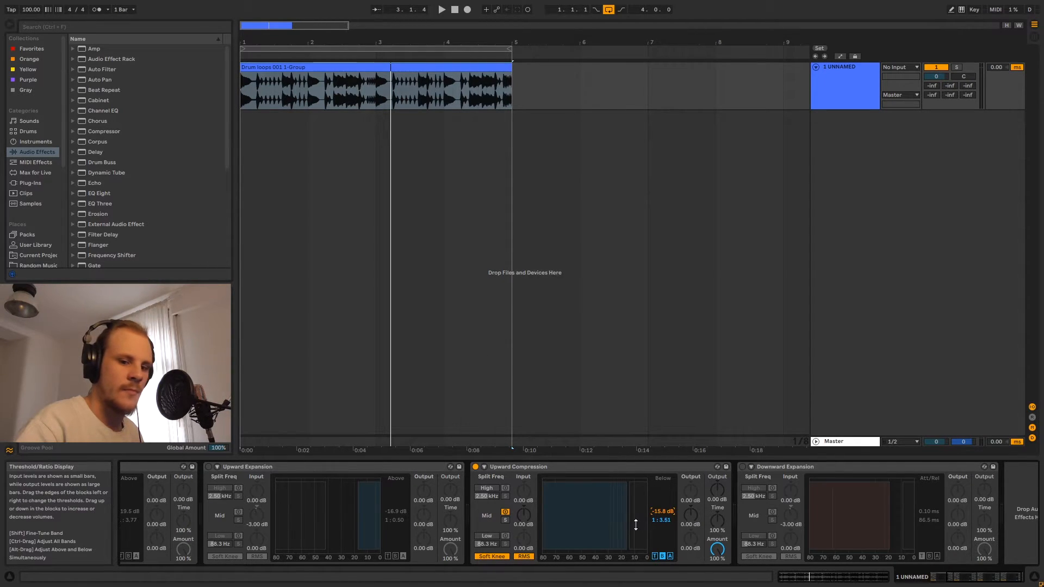
click(517, 468)
Audition the drum loop through the Upward Compression device, stop playback and deactivate the device.
click(248, 106)
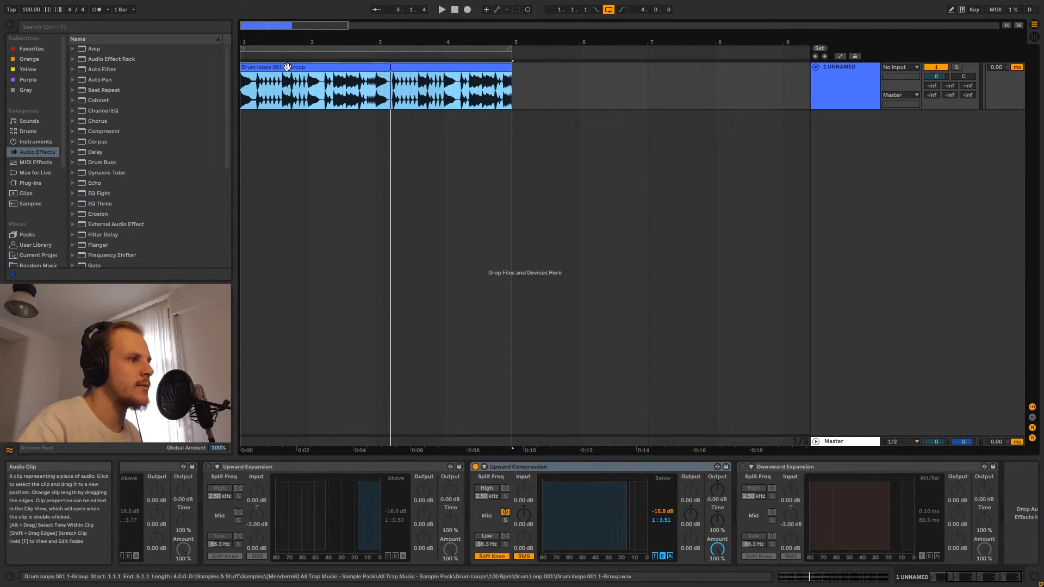
key(space)
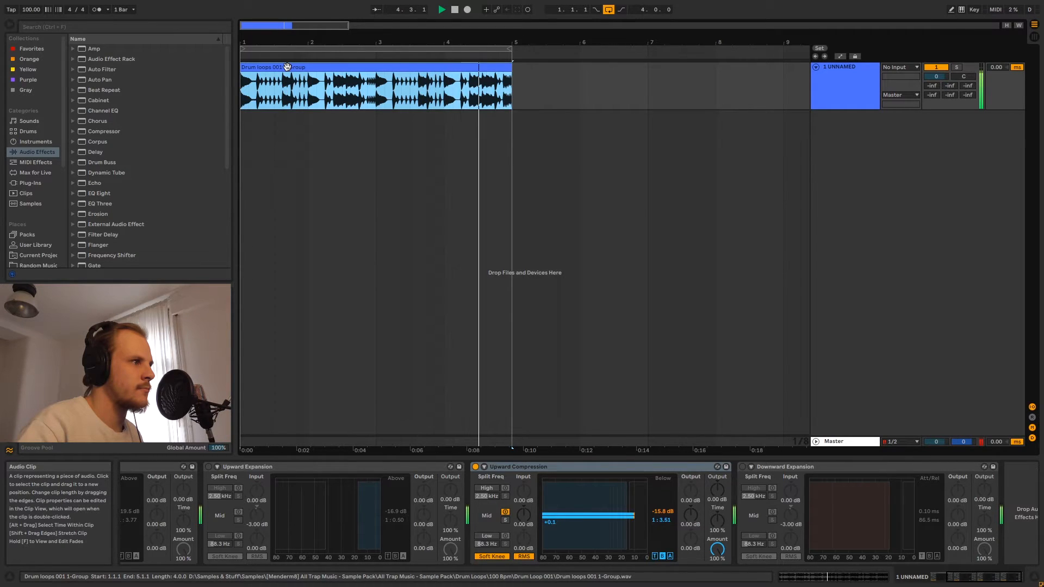
key(space)
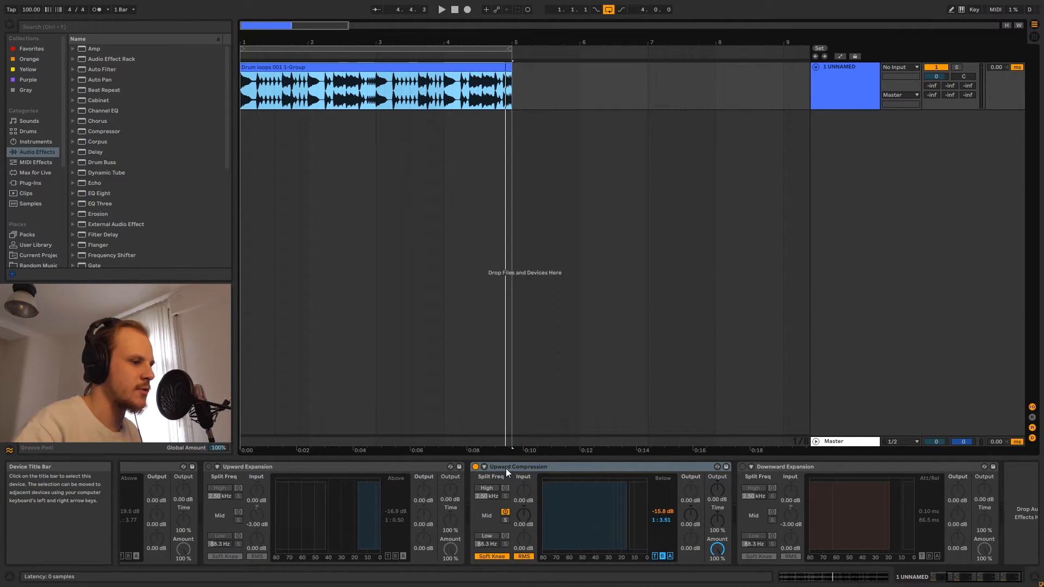
click(475, 467)
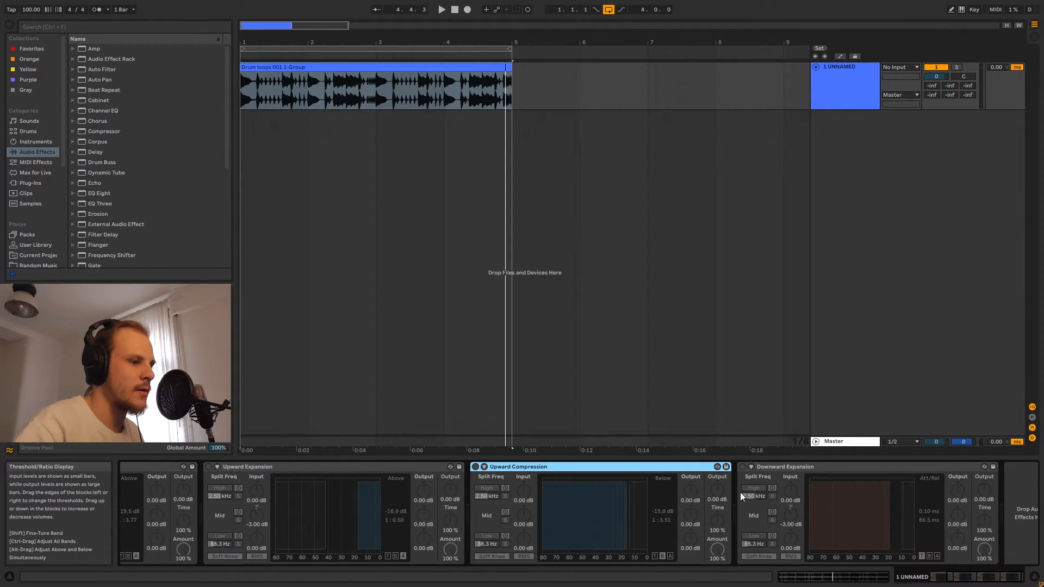
Activate the Downward Expansion device and switch off its high and low bands, leaving only the mid band.
click(742, 467)
click(755, 488)
click(755, 537)
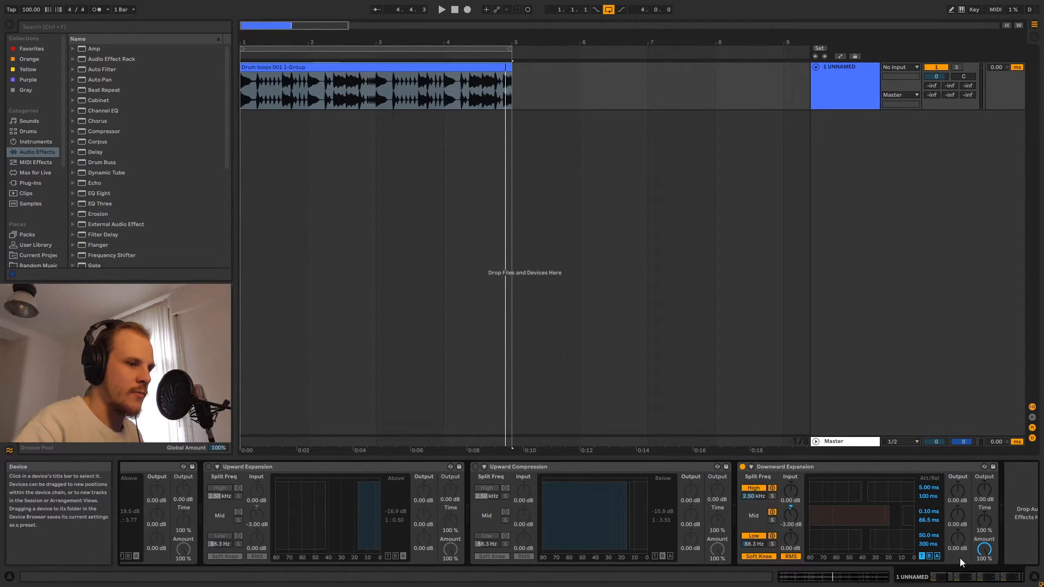
click(756, 487)
click(759, 536)
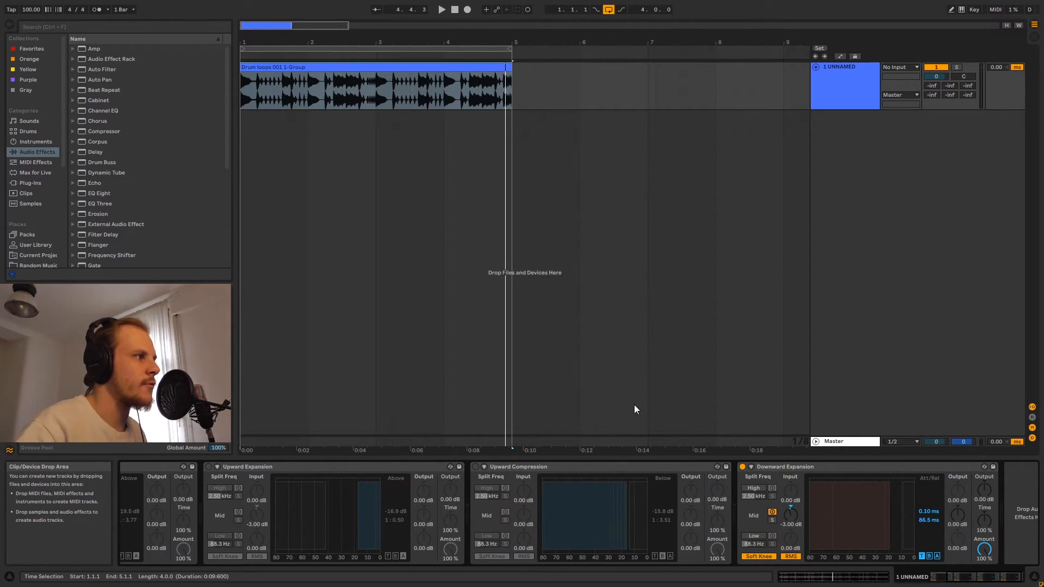
click(363, 80)
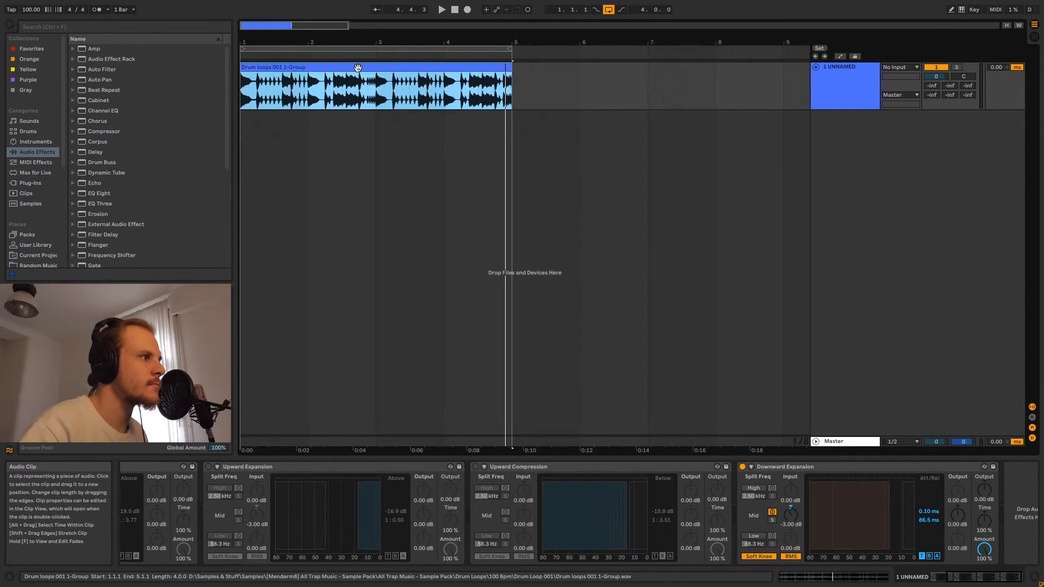
Try a Gate after the Downward Expansion device with its Floor at -37.5 dB, and remove it again.
drag(974, 579, 983, 578)
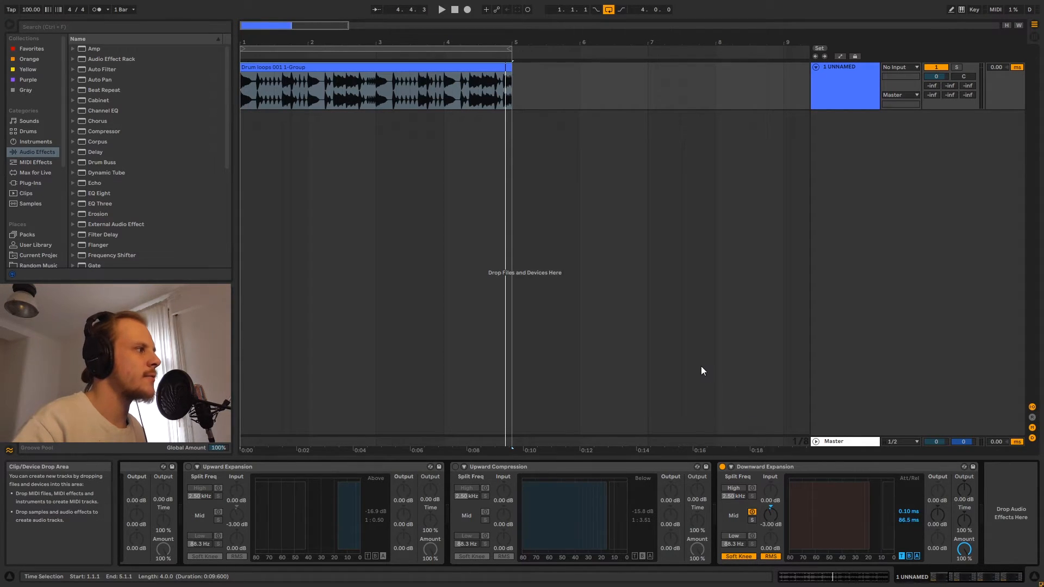
scroll(128, 202, down, 2)
drag(106, 246, 1000, 544)
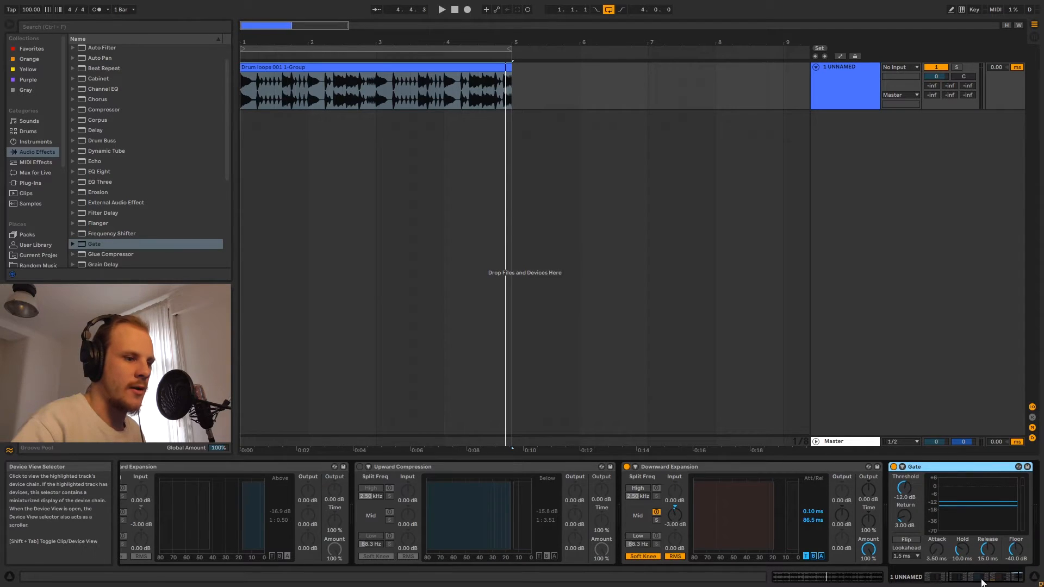
drag(982, 583, 1011, 583)
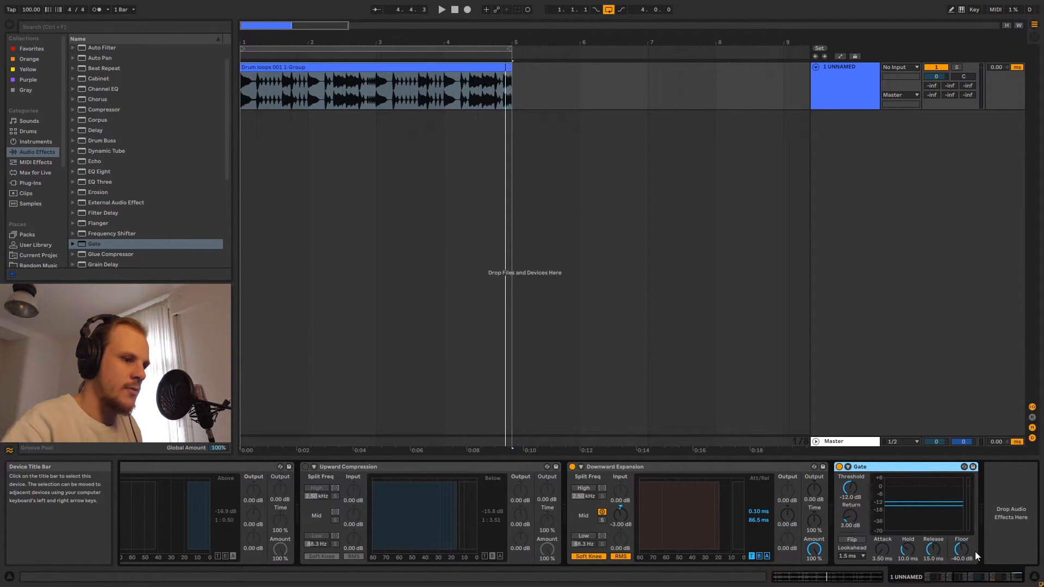
mouse_move(961, 548)
mouse_down()
mouse_move(961, 522)
mouse_move(961, 560)
mouse_up()
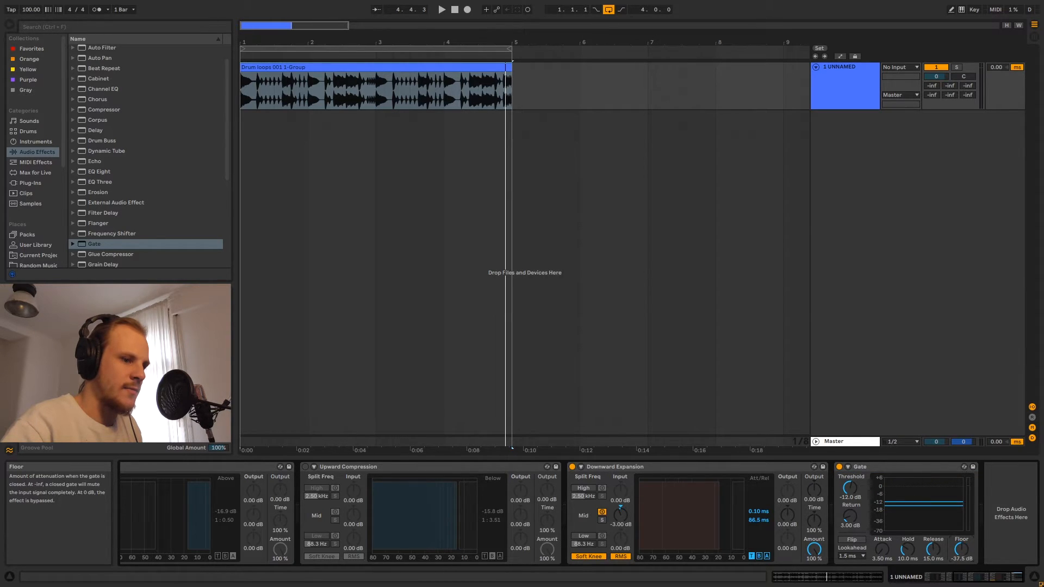
click(893, 466)
key(Delete)
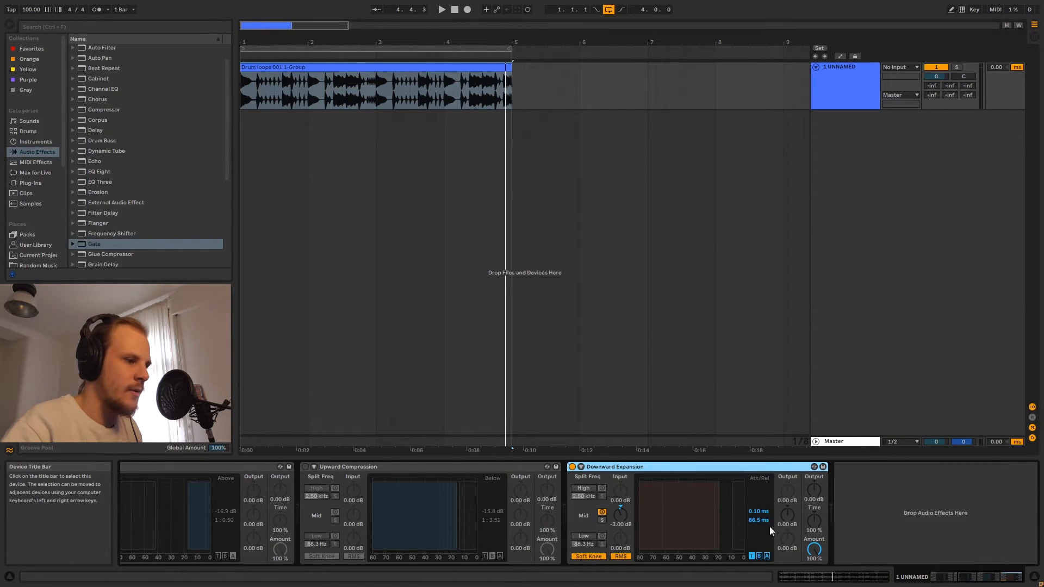
Show the Downward Expansion device's below-threshold level and ratio settings and audition the drum loop through it.
click(759, 557)
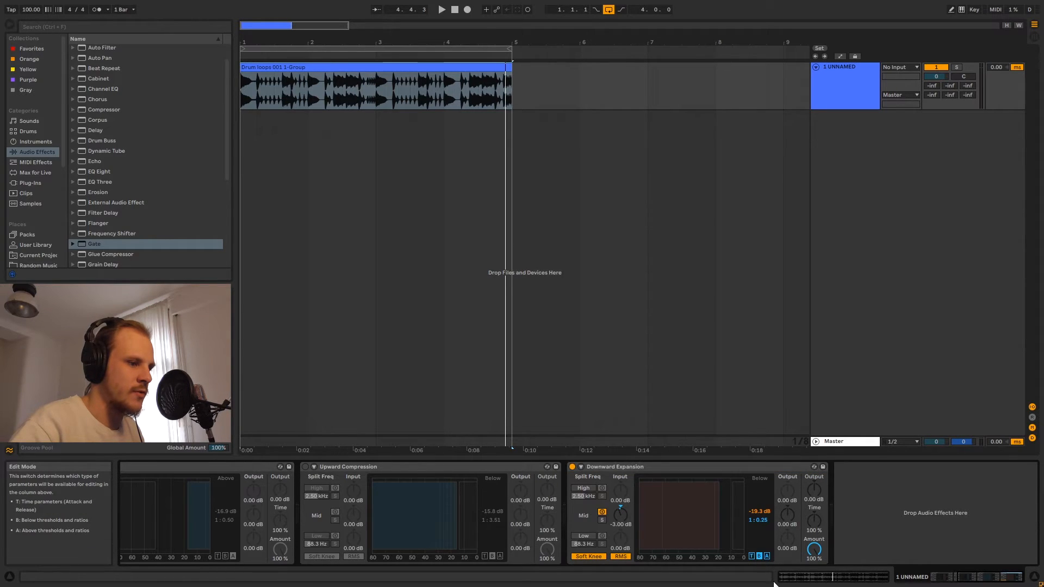
click(759, 520)
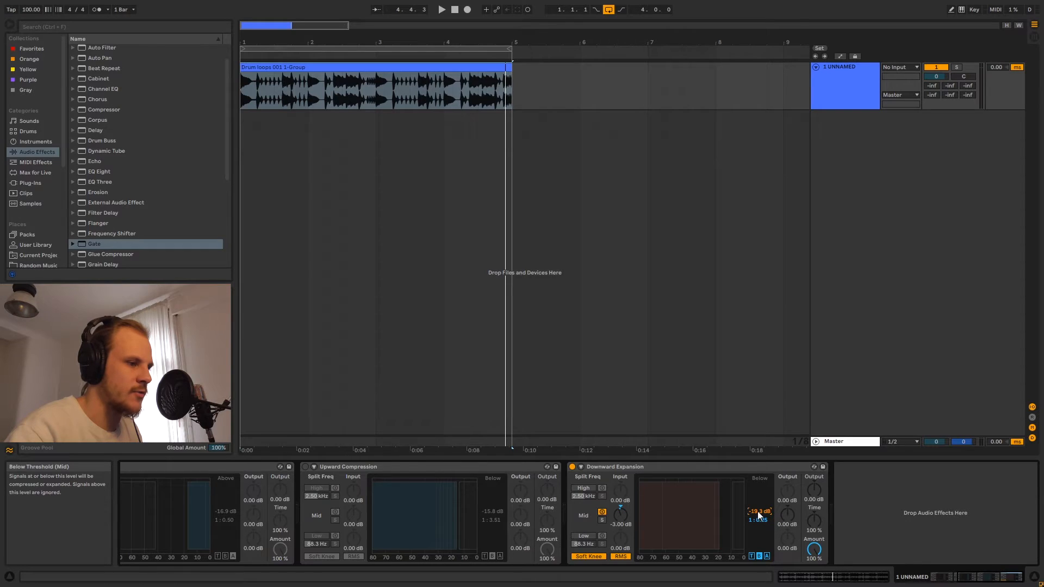
click(249, 68)
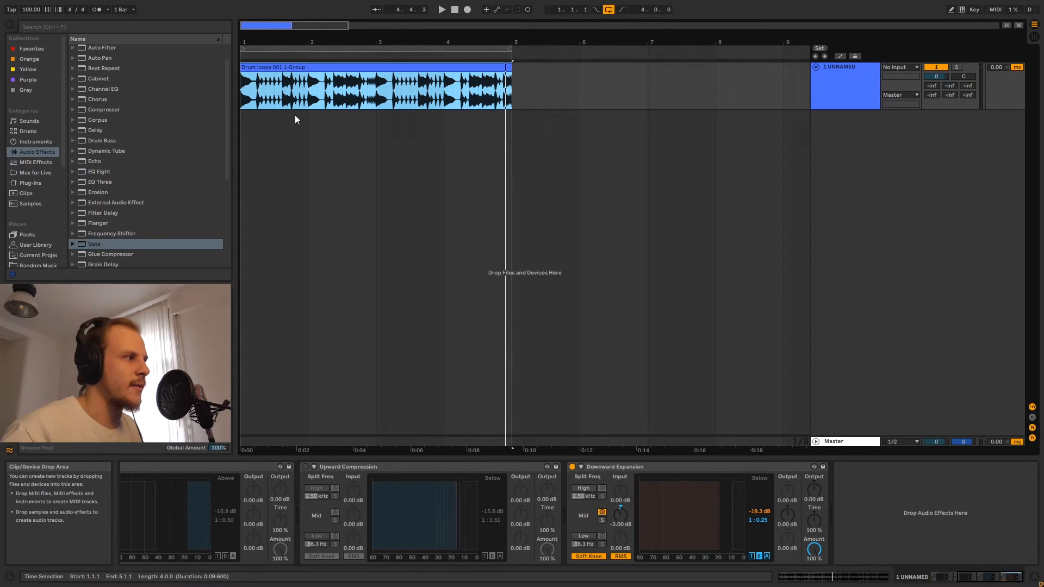
click(677, 469)
click(253, 88)
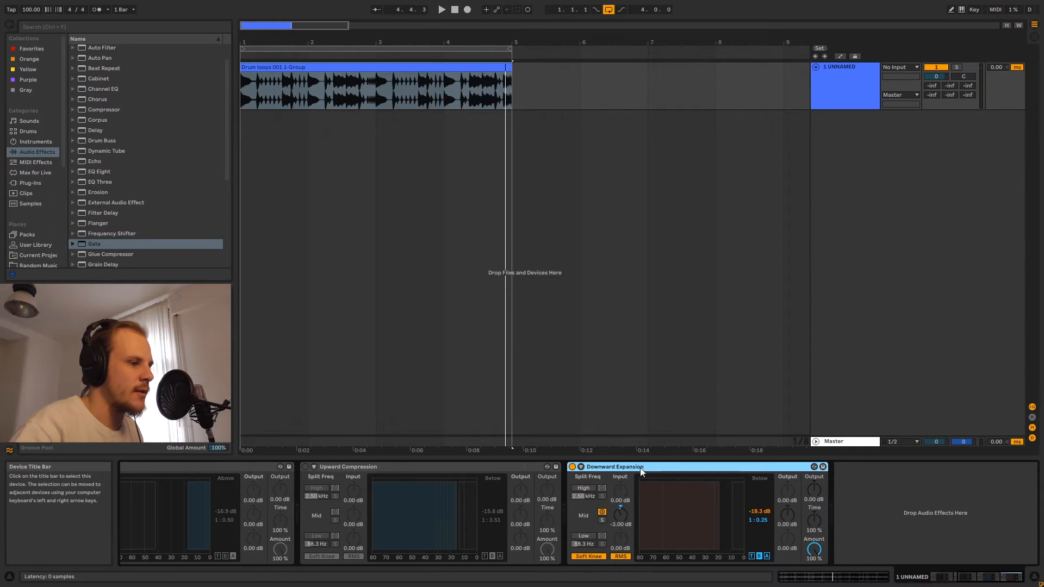
key(space)
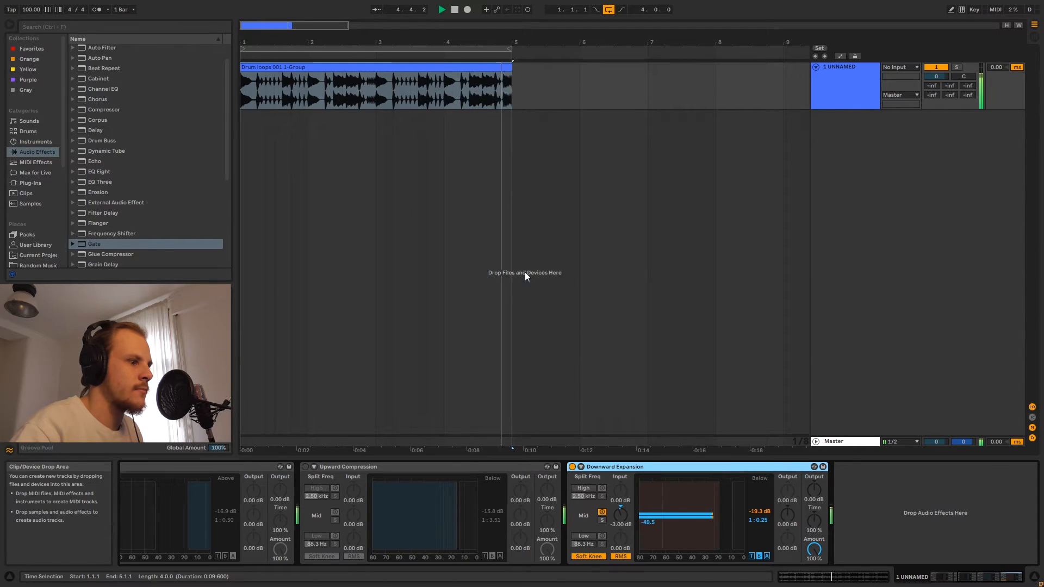
Set the Downward Expansion device's mid-band attack to 17.4 ms and audition the drum loop with it.
click(752, 555)
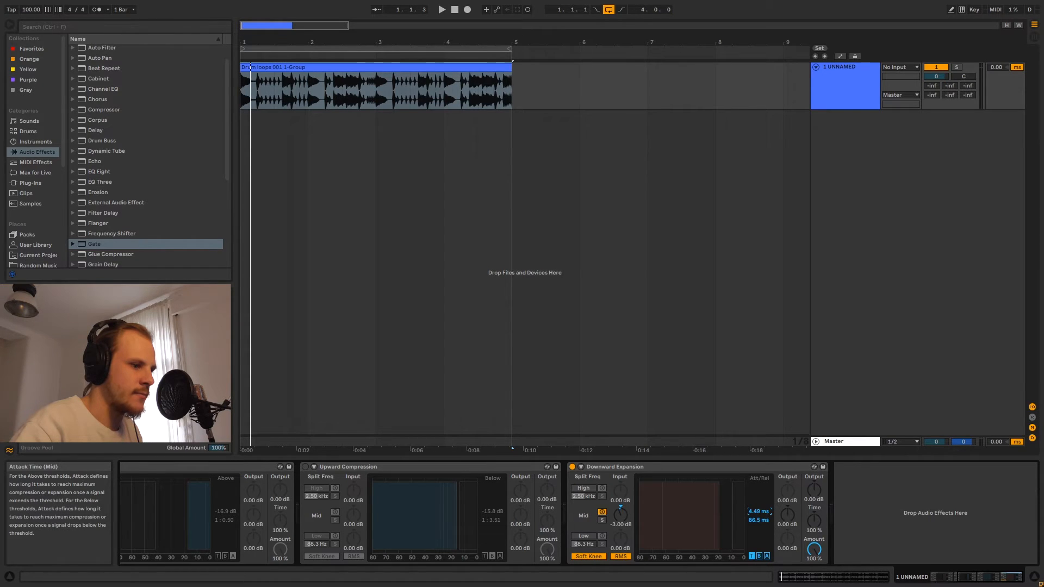
drag(756, 513, 756, 499)
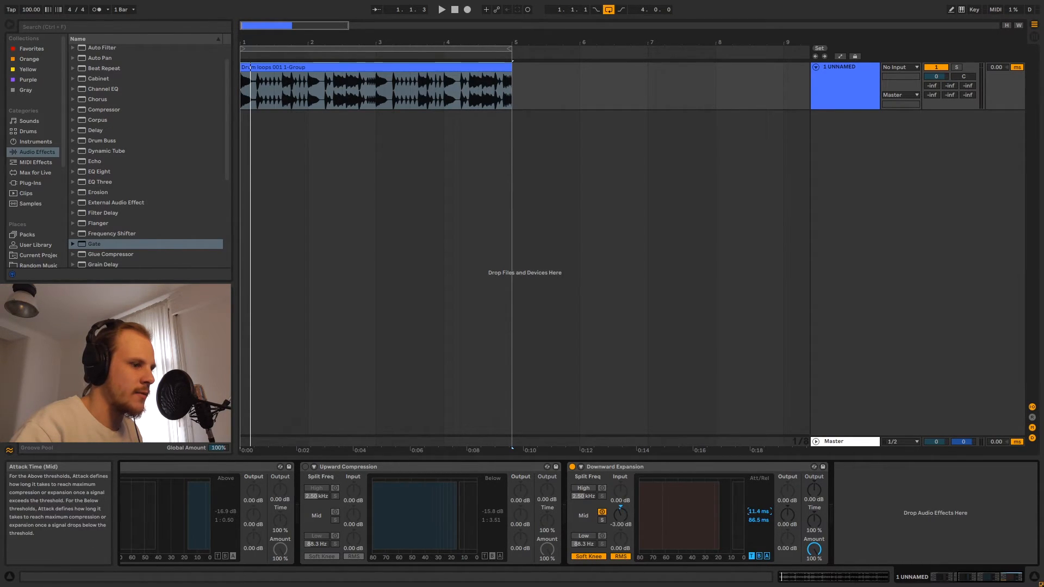
click(270, 67)
key(space)
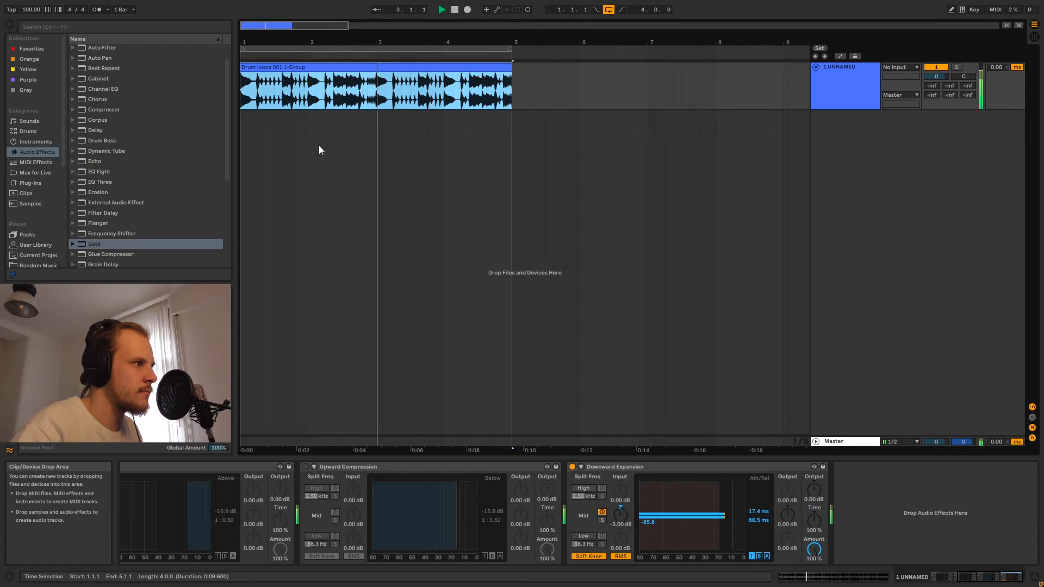
key(space)
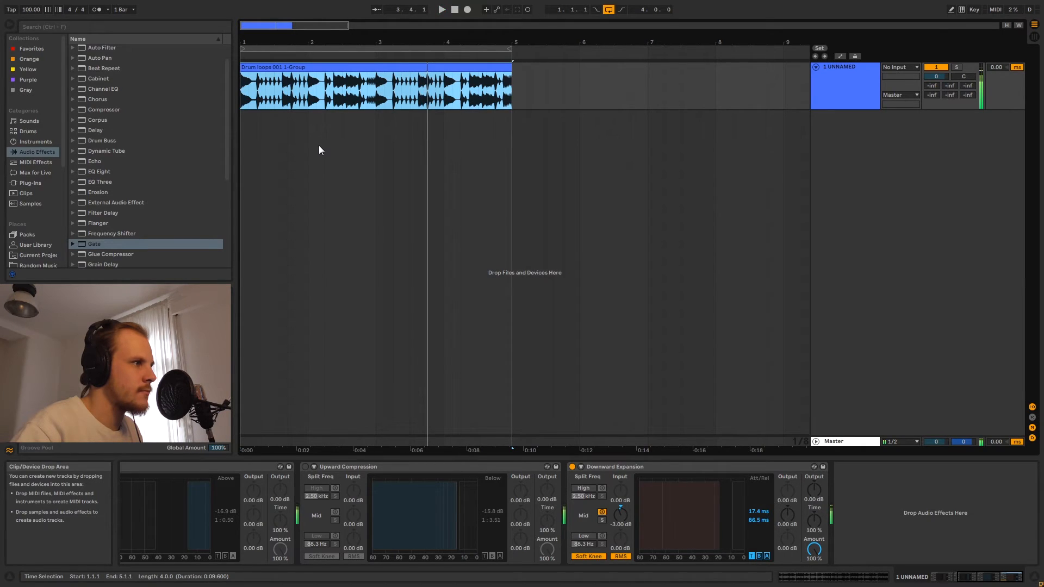
Deactivate the Downward Expansion device and activate the Downward Compression and Upward Compression devices together.
click(625, 467)
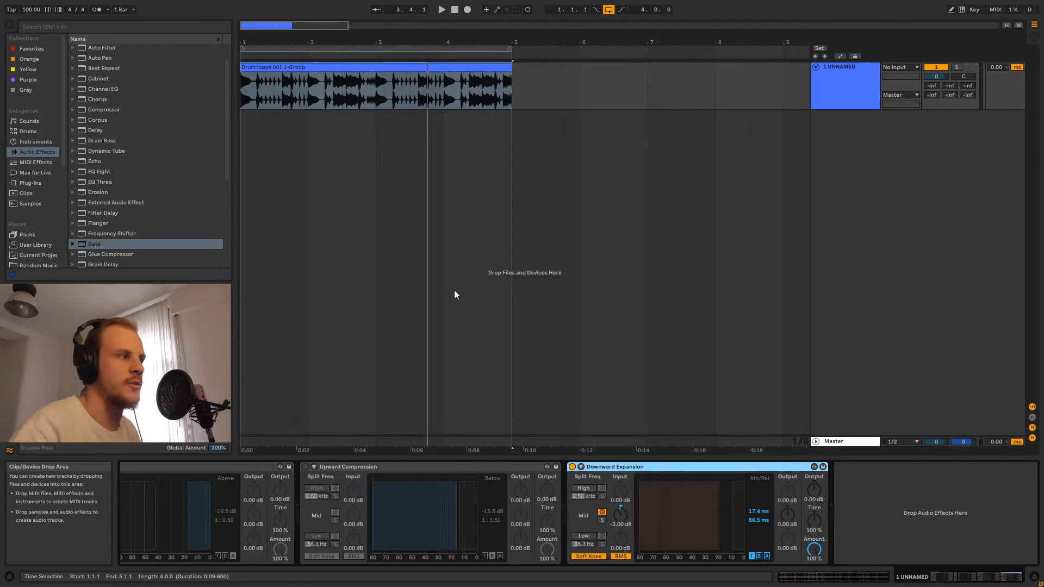
click(573, 468)
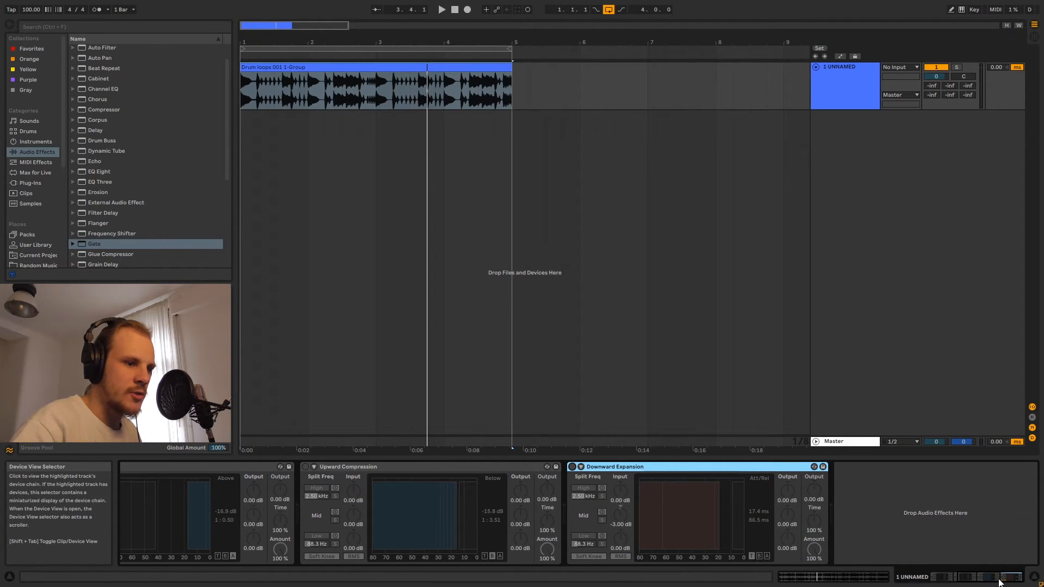
drag(982, 581, 959, 578)
click(618, 466)
click(131, 467)
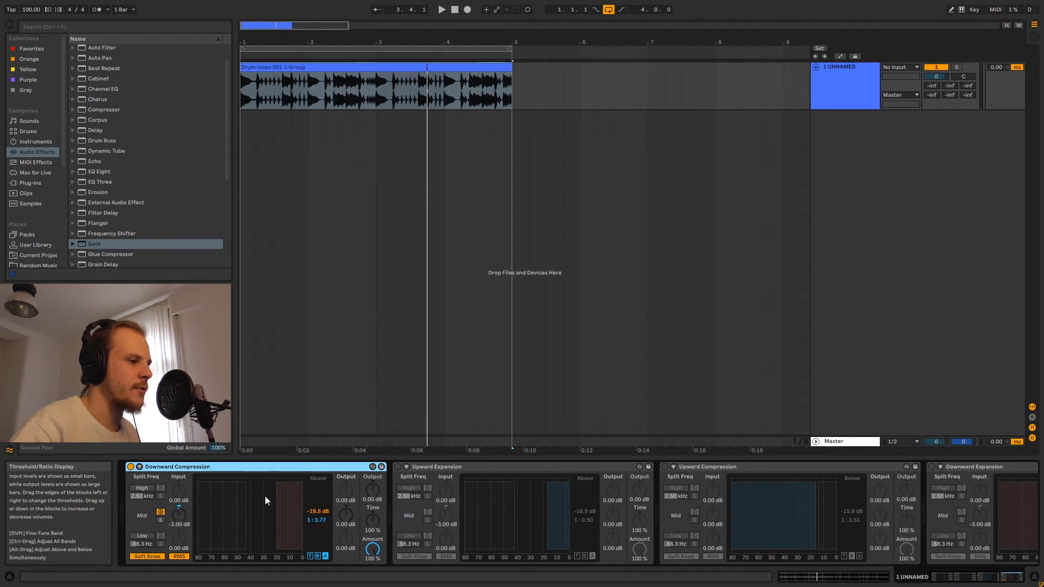
click(422, 468)
click(266, 471)
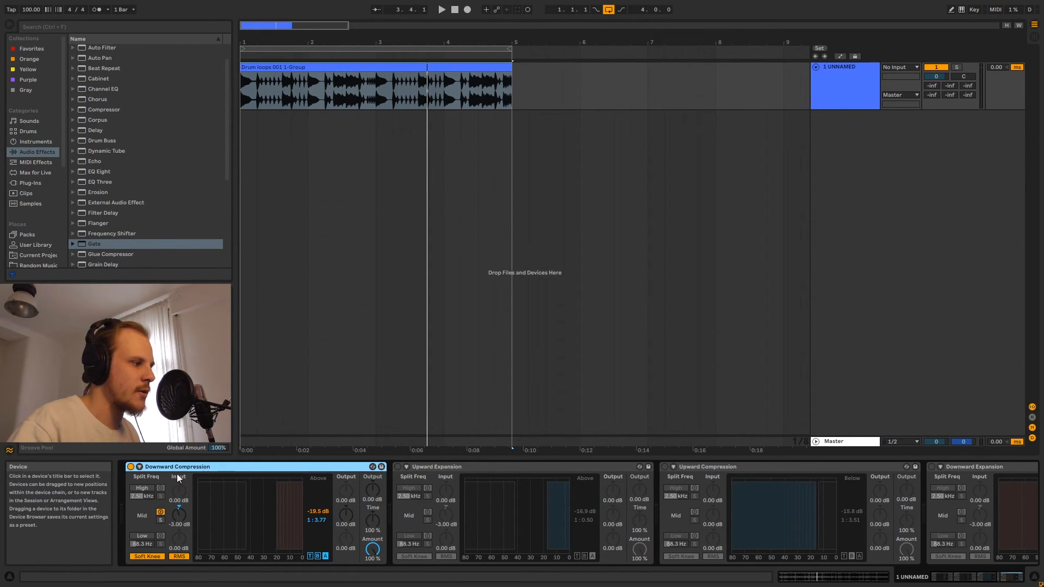
click(664, 467)
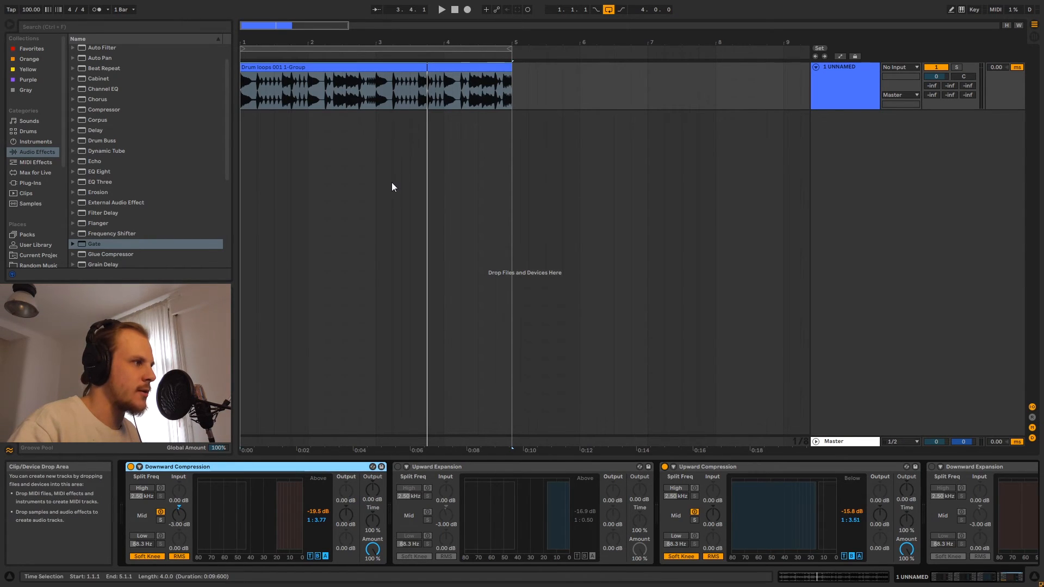
Audition the drum loop through the combined downward and upward compression, stop playback and deactivate both devices.
key(ctrl+a)
key(space)
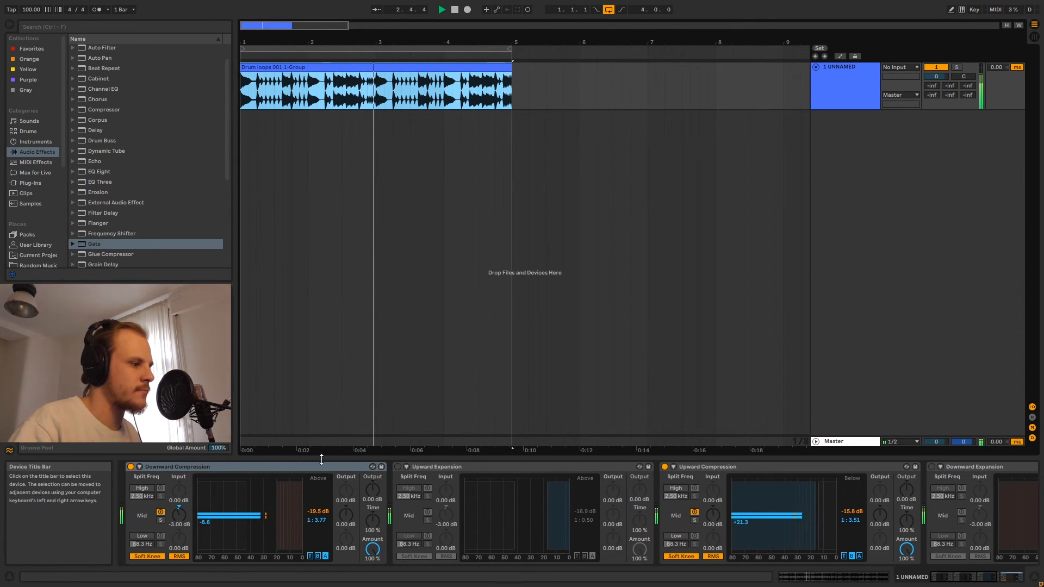
key(space)
click(130, 466)
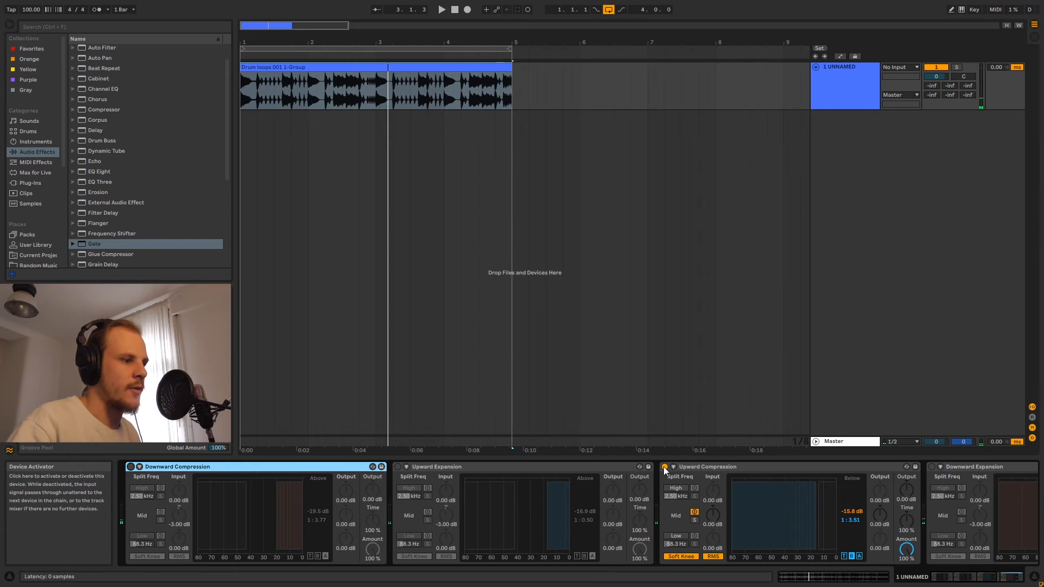
click(665, 467)
click(716, 468)
click(289, 470)
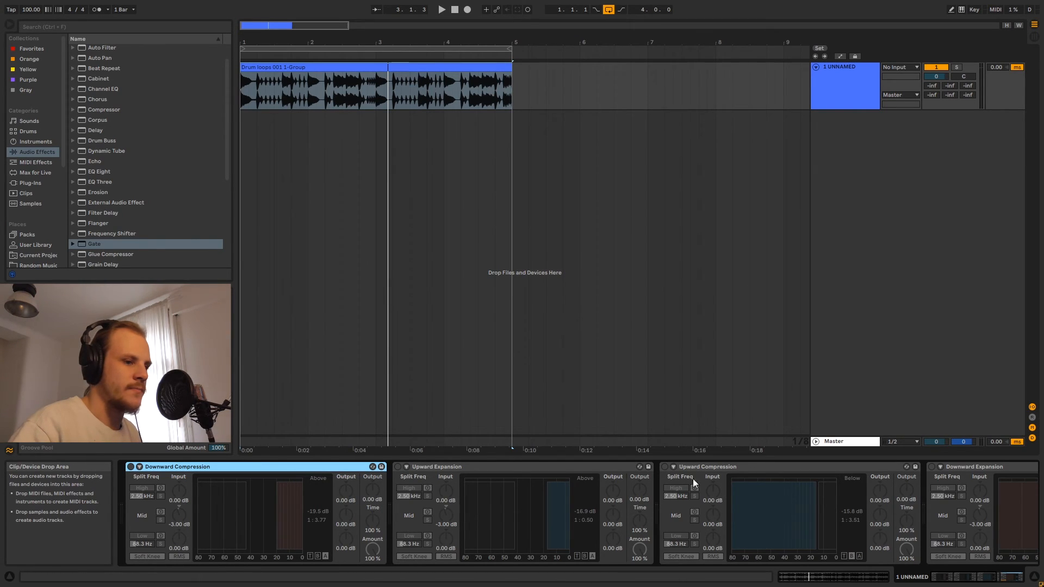
click(990, 581)
mouse_move(990, 581)
mouse_down()
mouse_move(980, 581)
mouse_move(1000, 581)
mouse_up()
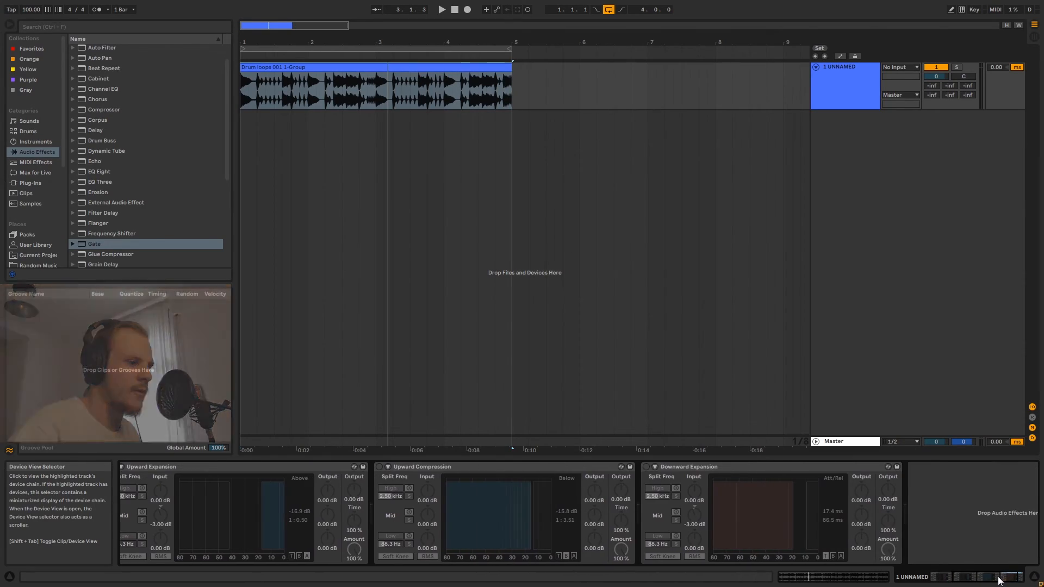